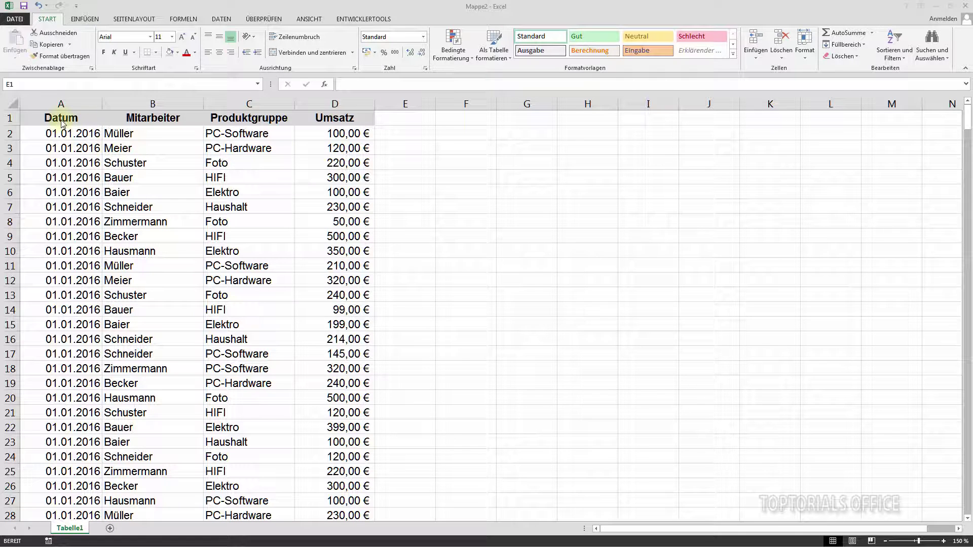
Copy the Datum, Mitarbeiter, Produktgruppe and Umsatz headers from A1:D1 into F1:I1.
{"action": "left_click_drag", "start_coordinate": [50, 118], "coordinate": [343, 120]}
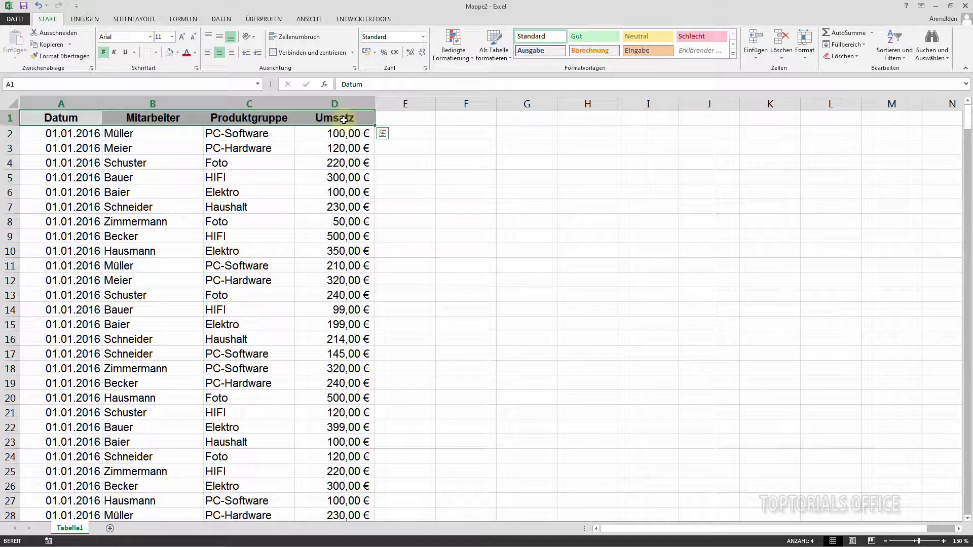
{"action": "key", "text": "ctrl+c"}
{"action": "right_click", "coordinate": [244, 121]}
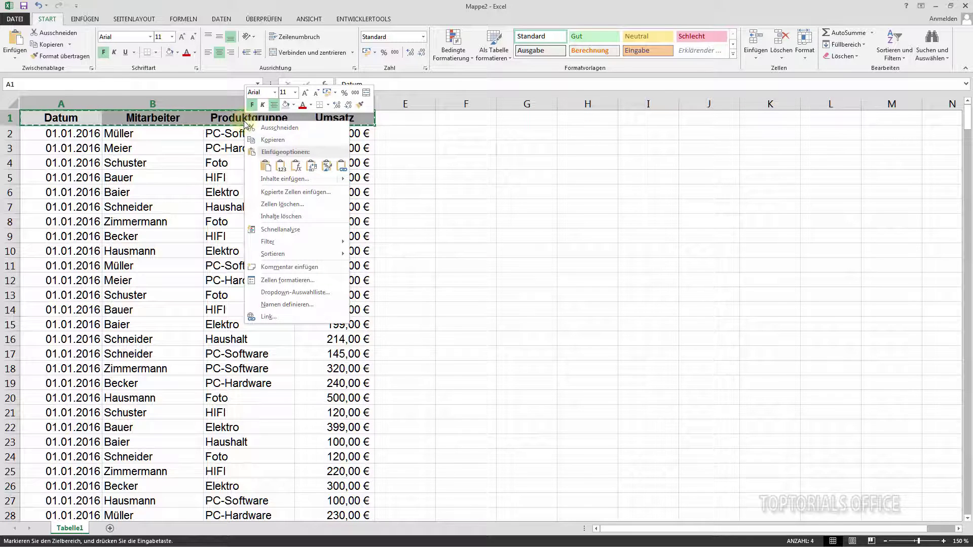
{"action": "left_click", "coordinate": [276, 140]}
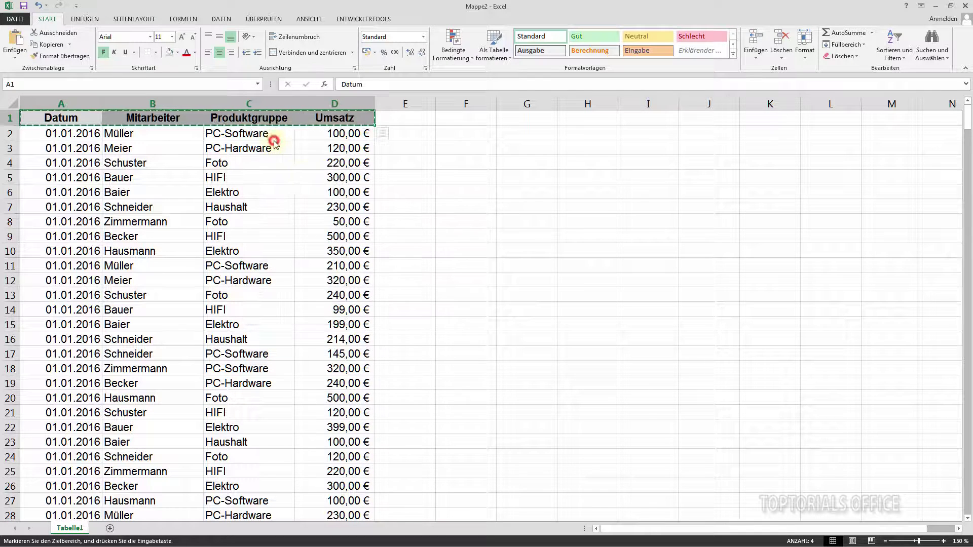
{"action": "left_click", "coordinate": [464, 121]}
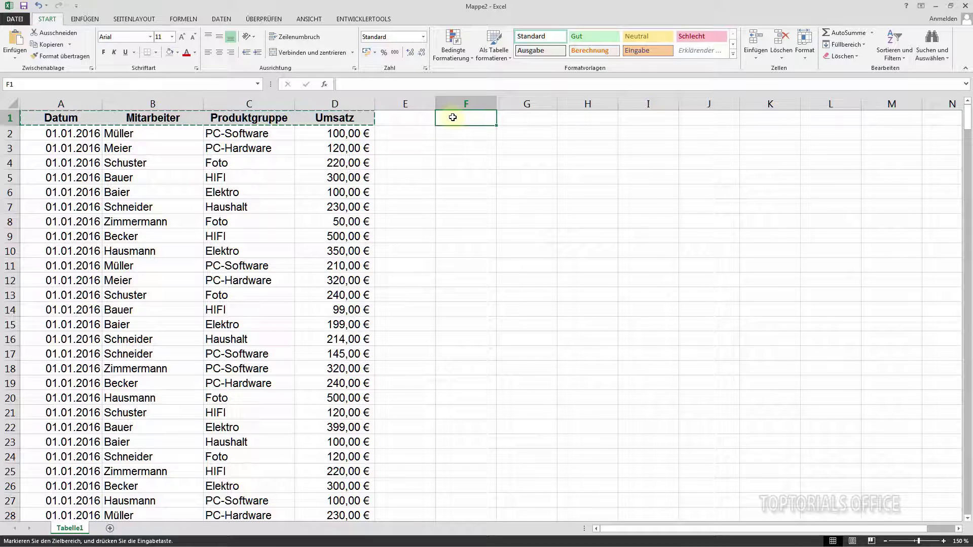
{"action": "right_click", "coordinate": [453, 118]}
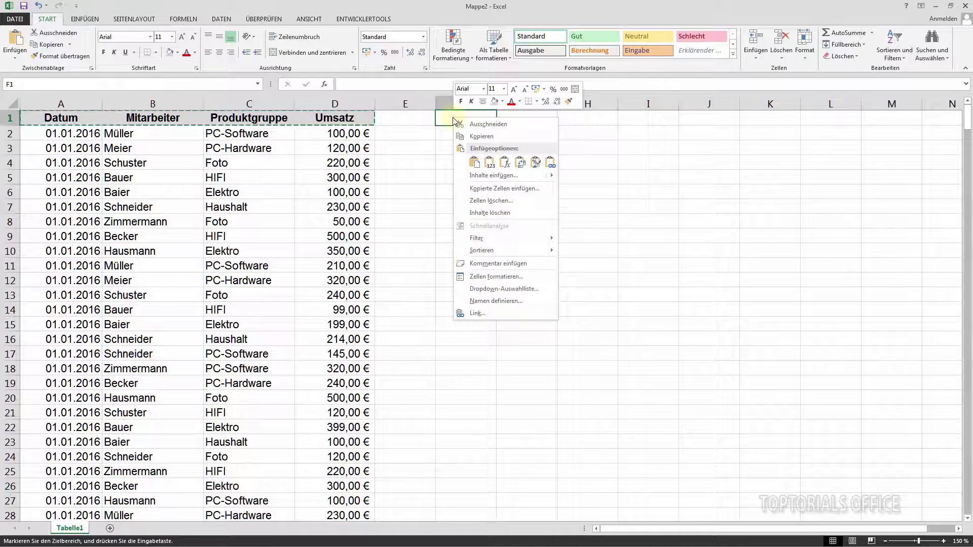
{"action": "left_click", "coordinate": [473, 162]}
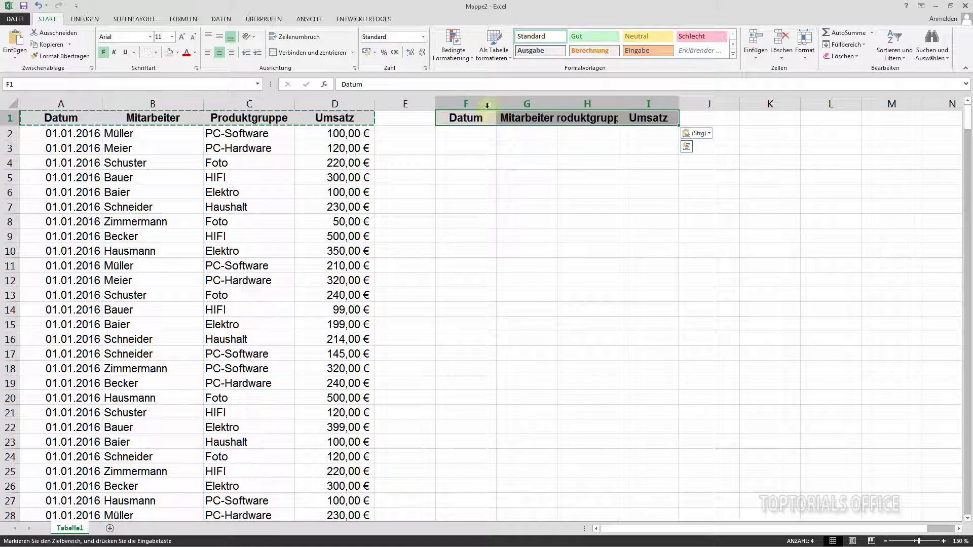
Auto-fit columns F through I to their header contents.
{"action": "left_click_drag", "start_coordinate": [467, 103], "coordinate": [647, 102]}
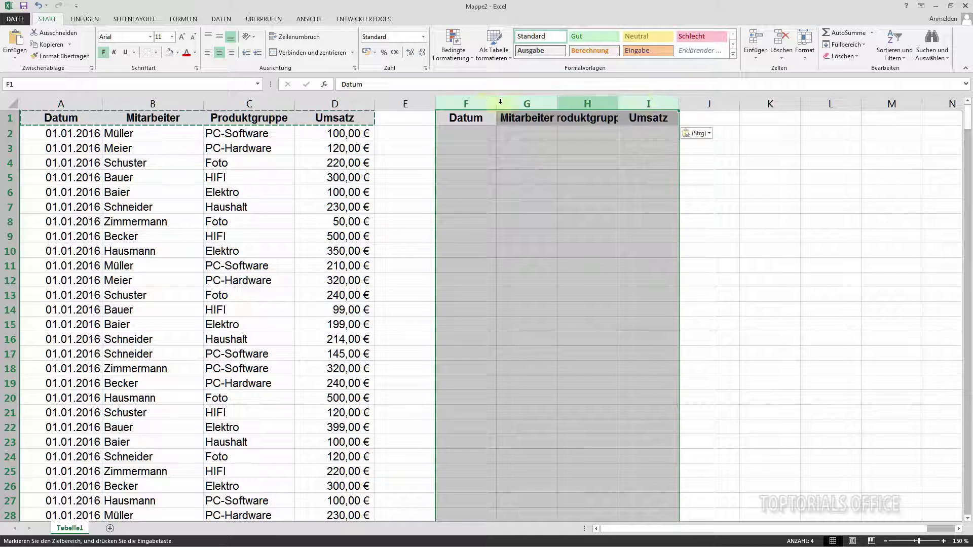
{"action": "left_click_drag", "start_coordinate": [647, 101], "coordinate": [679, 104]}
{"action": "double_click", "coordinate": [679, 105]}
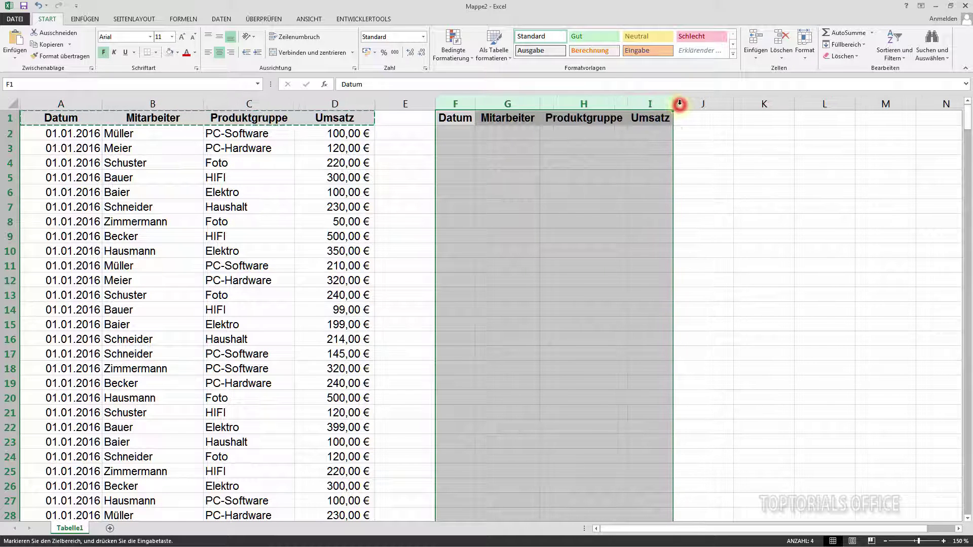
Enter the label DBSumme in J1 and begin the =dbsumme( formula in J2.
{"action": "left_click", "coordinate": [717, 120]}
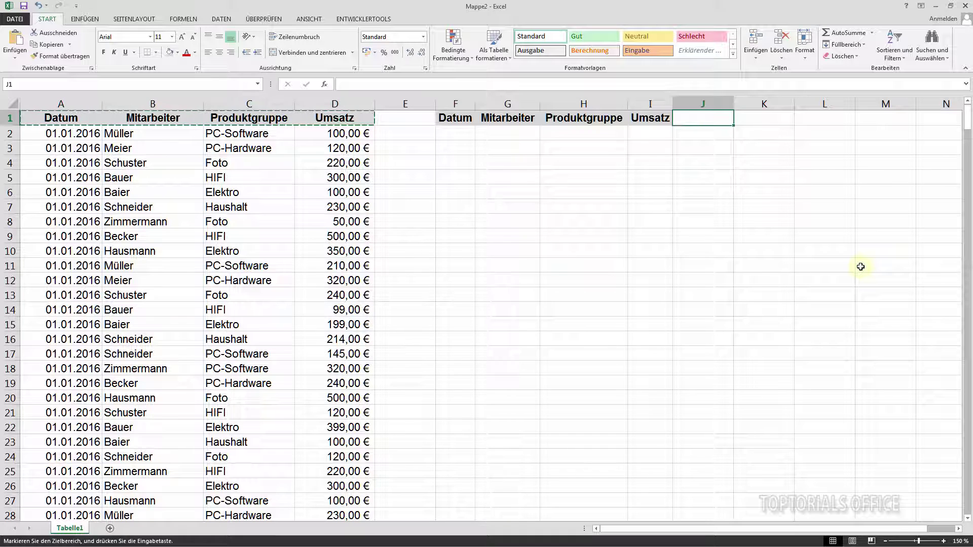
{"action": "type", "text": "DBS"}
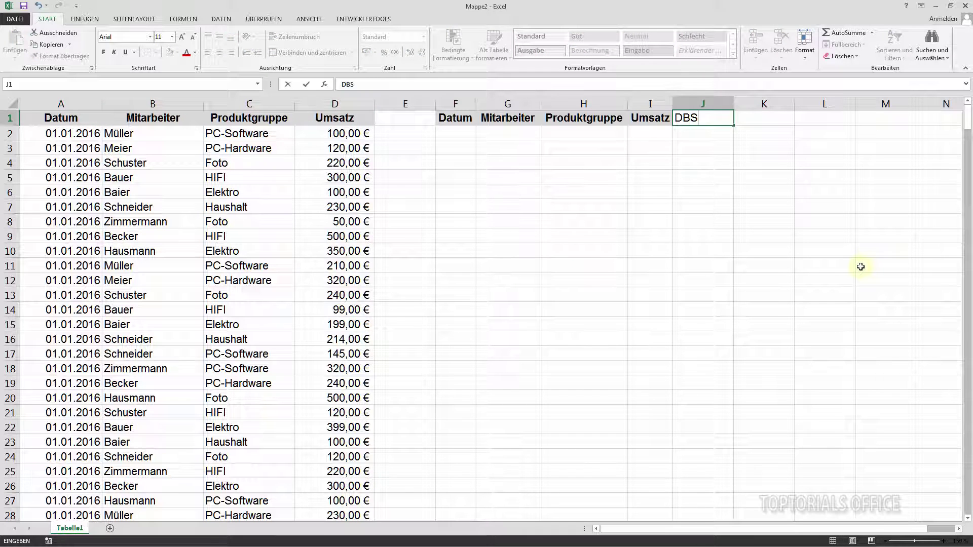
{"action": "type", "text": "umme"}
{"action": "key", "text": "Return"}
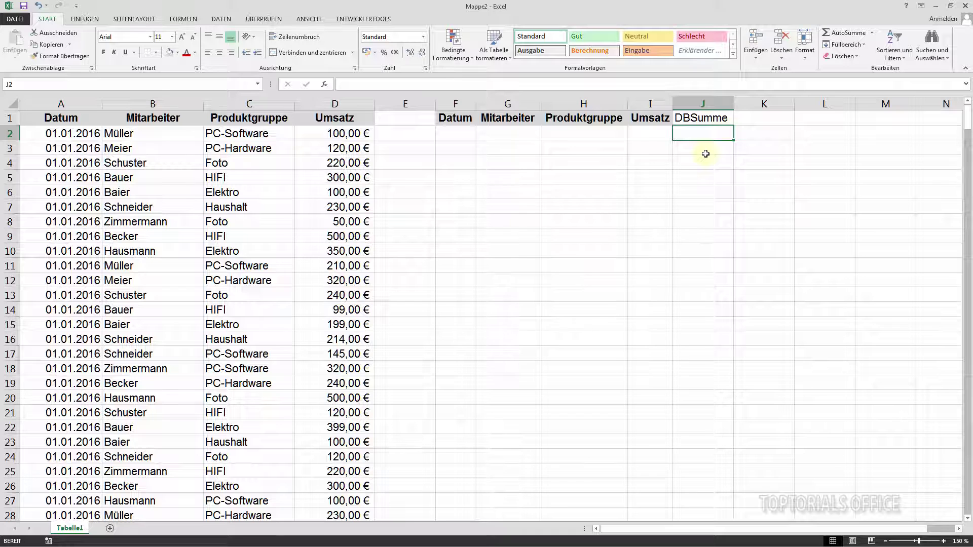
{"action": "type", "text": "="}
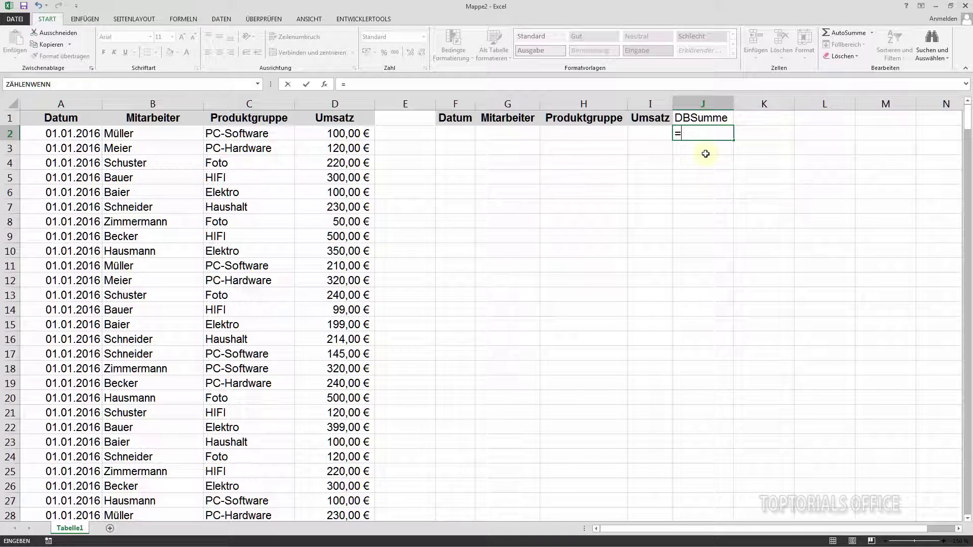
{"action": "type", "text": "dbsumme"}
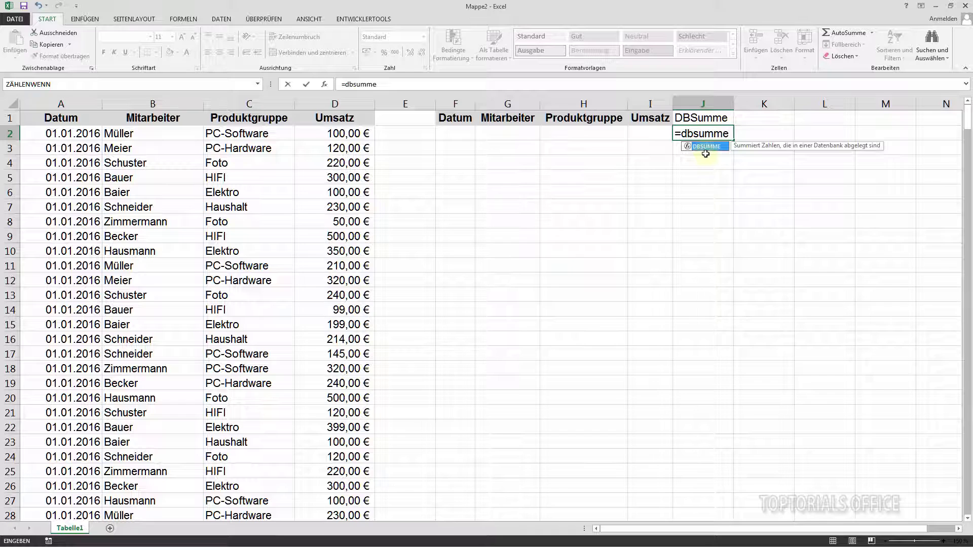
{"action": "type", "text": "("}
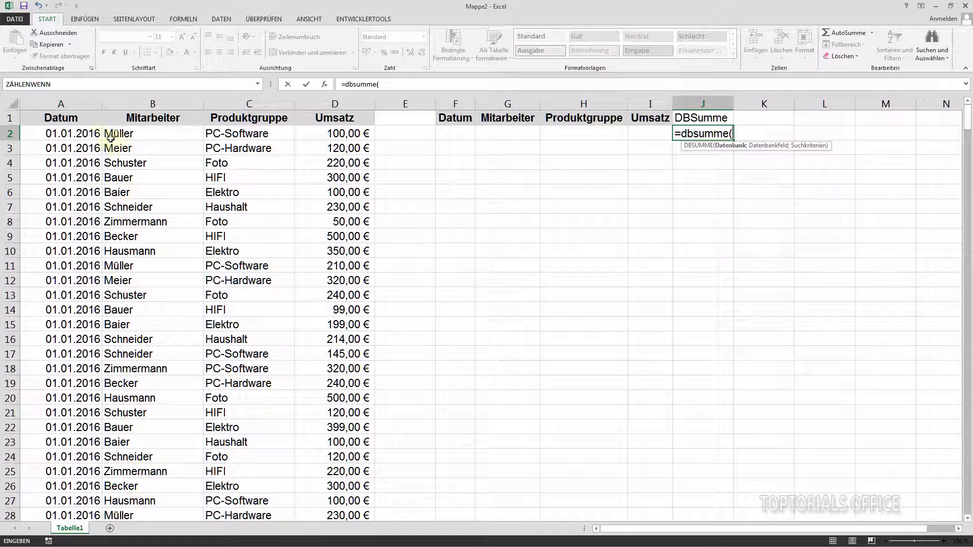
Reference the whole sales table A1:D450 as the DBSUMME database range.
{"action": "left_click", "coordinate": [46, 118]}
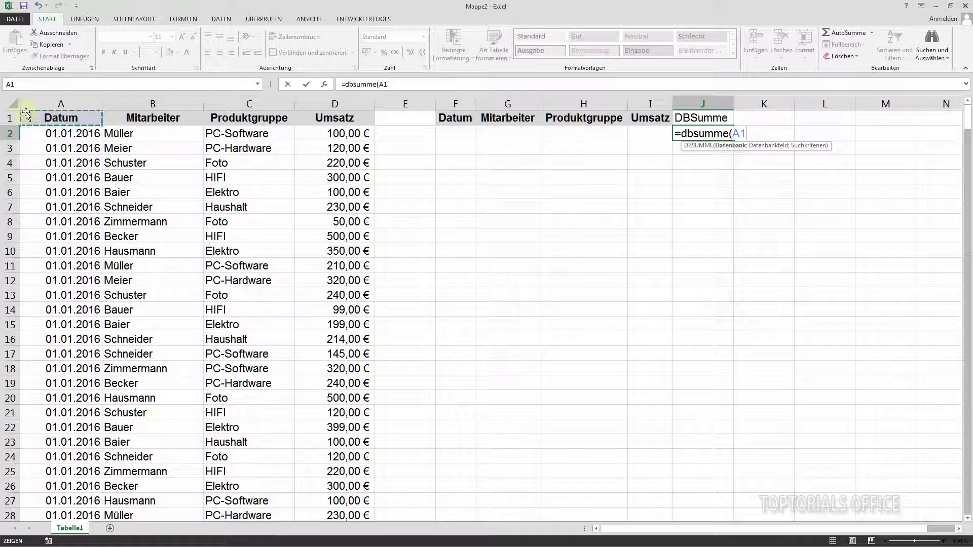
{"action": "left_click_drag", "start_coordinate": [967, 118], "coordinate": [967, 502]}
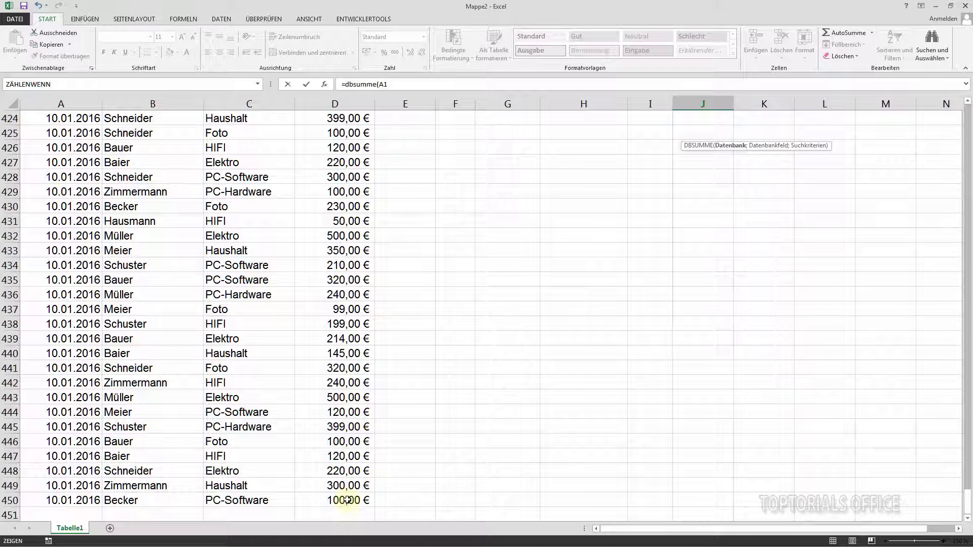
{"action": "left_click", "coordinate": [347, 500], "text": "shift"}
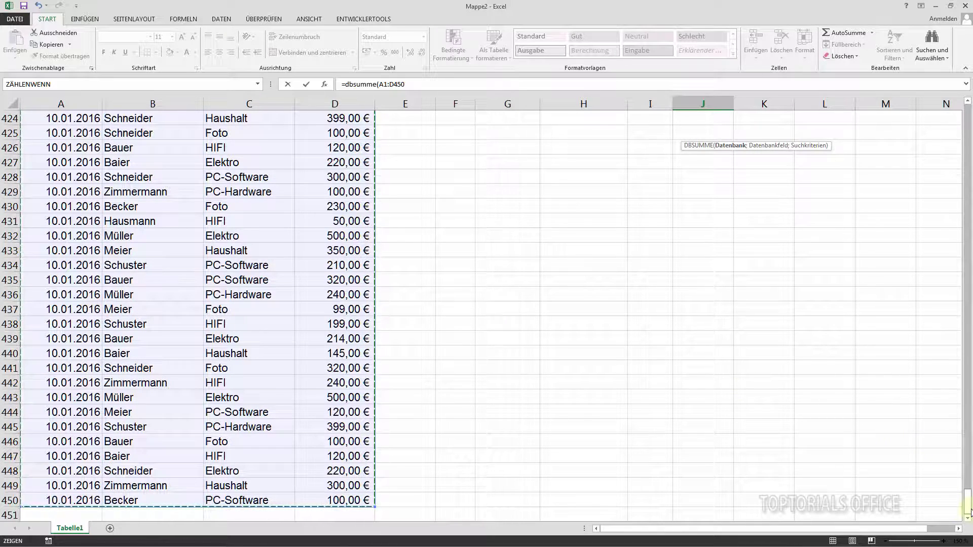
Set the field to sum as header cell D1 (Umsatz), giving =dbsumme(A1:D450;D1;.
{"action": "left_click_drag", "start_coordinate": [968, 509], "coordinate": [968, 119]}
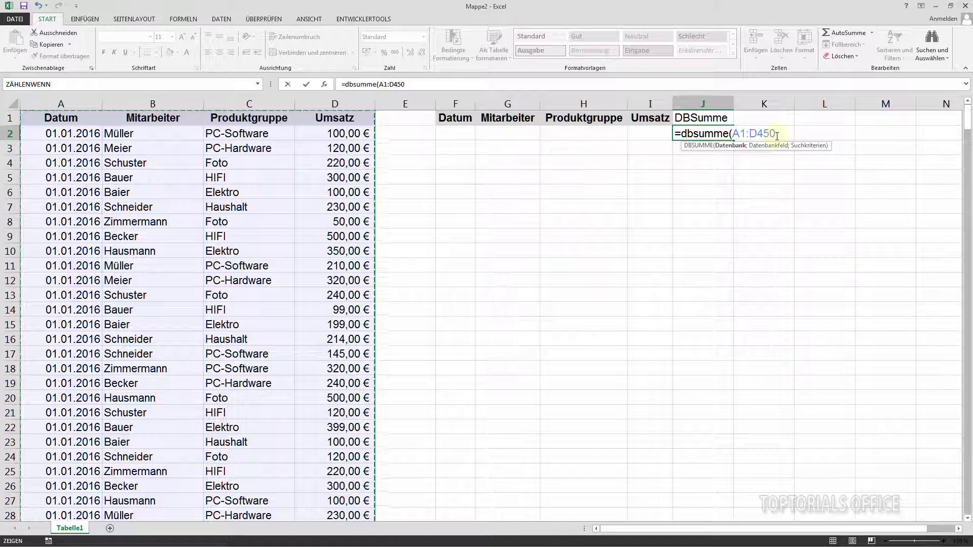
{"action": "type", "text": ";\"Umsatz"}
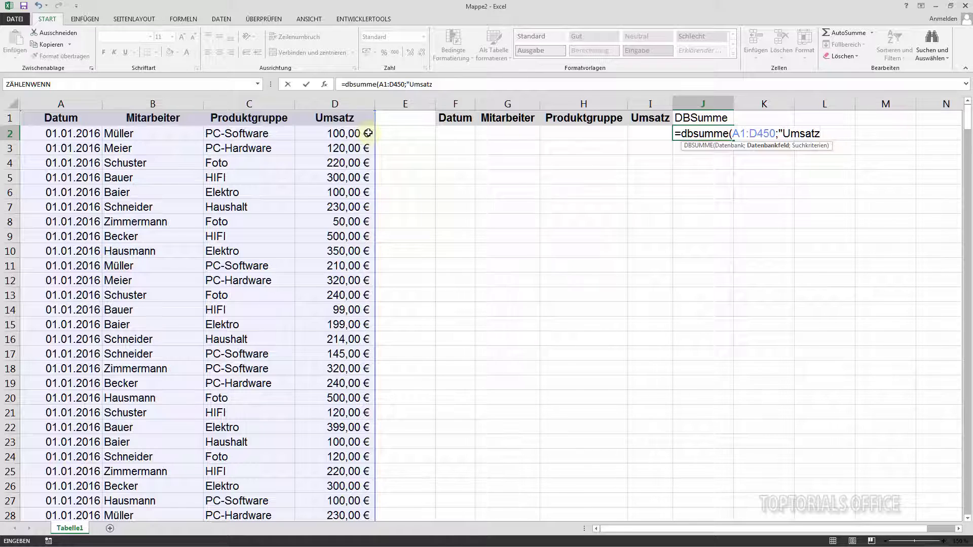
{"action": "type", "text": ";"}
{"action": "left_click_drag", "start_coordinate": [789, 133], "coordinate": [826, 133]}
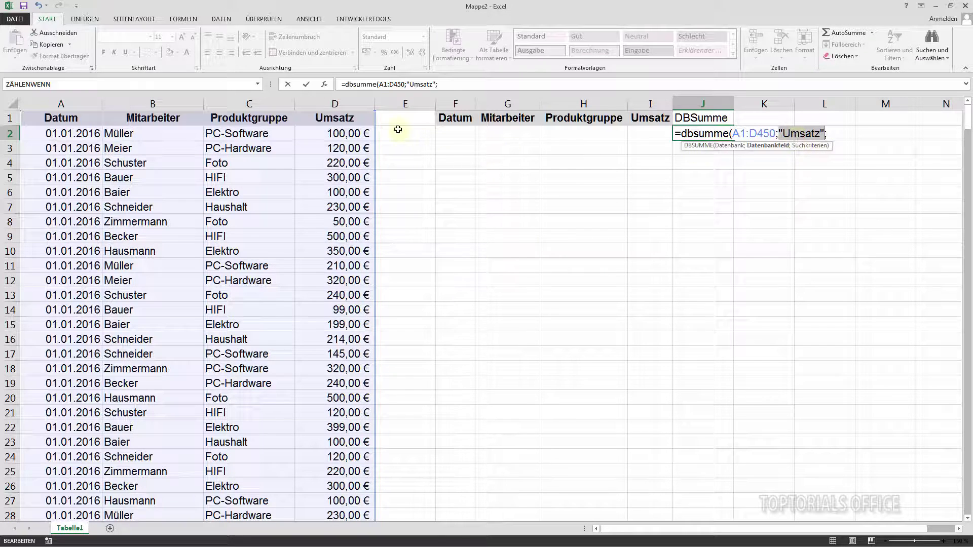
{"action": "left_click", "coordinate": [339, 116]}
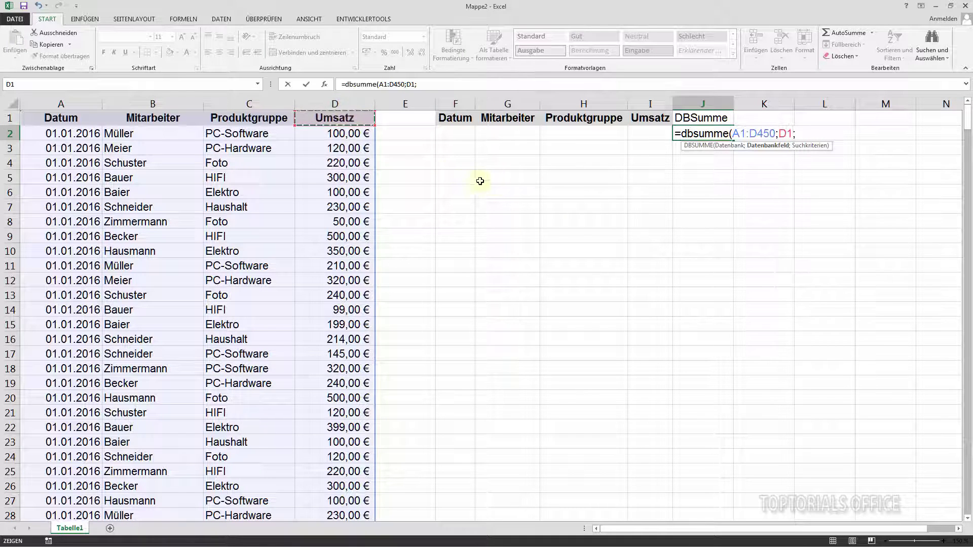
Add criteria range F1:I2 and commit, so J2 returns 109595.
{"action": "left_click", "coordinate": [798, 134]}
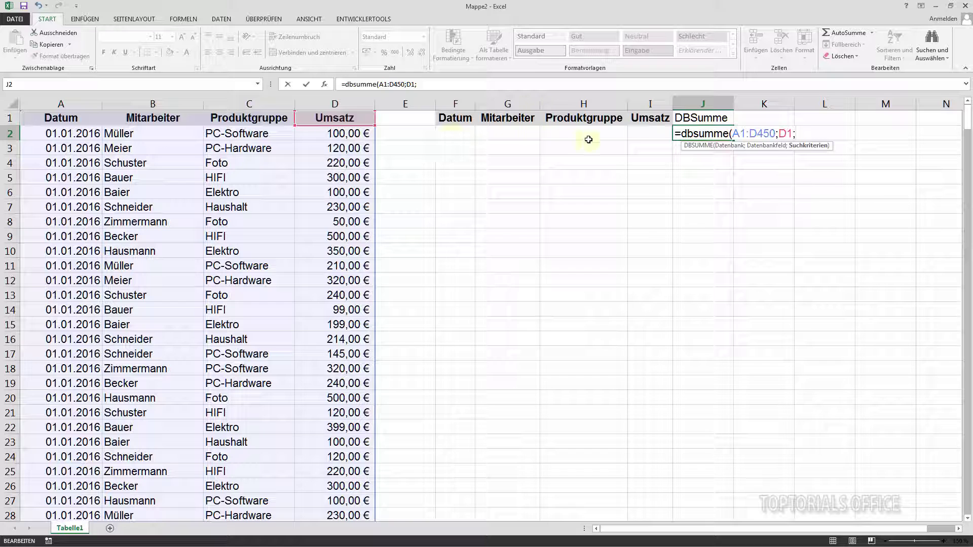
{"action": "left_click", "coordinate": [451, 118]}
{"action": "left_click_drag", "start_coordinate": [451, 118], "coordinate": [652, 137]}
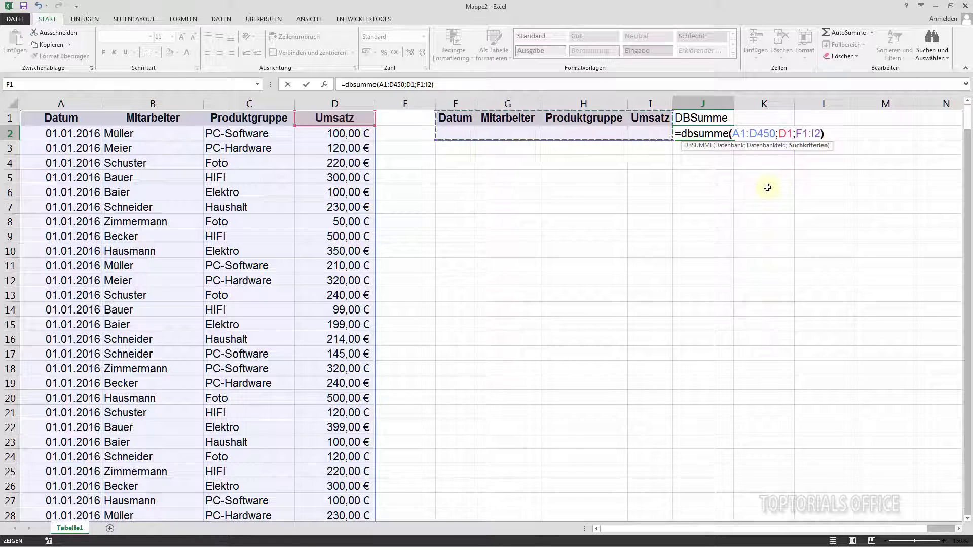
{"action": "key", "text": "Return"}
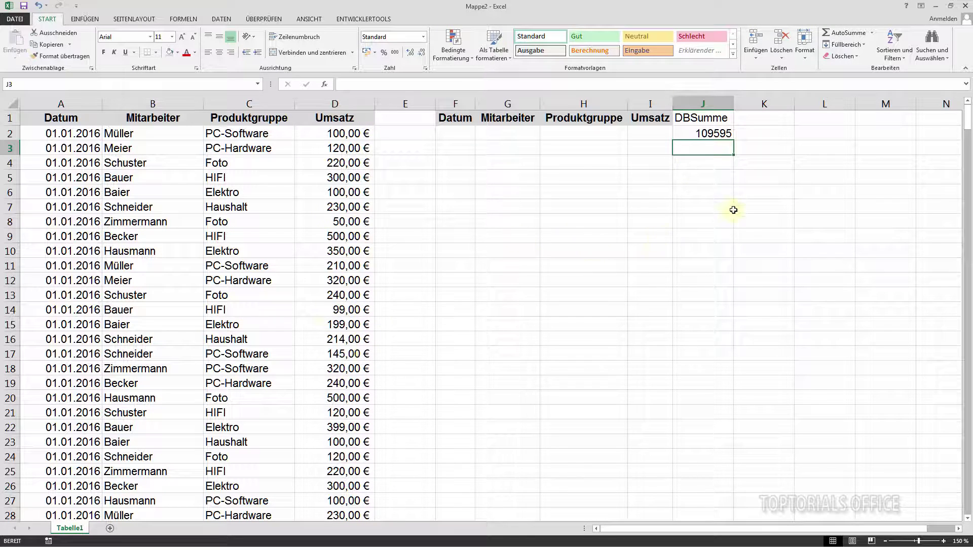
Apply the euro accounting format to the DBSumme result in J2.
{"action": "left_click", "coordinate": [706, 135]}
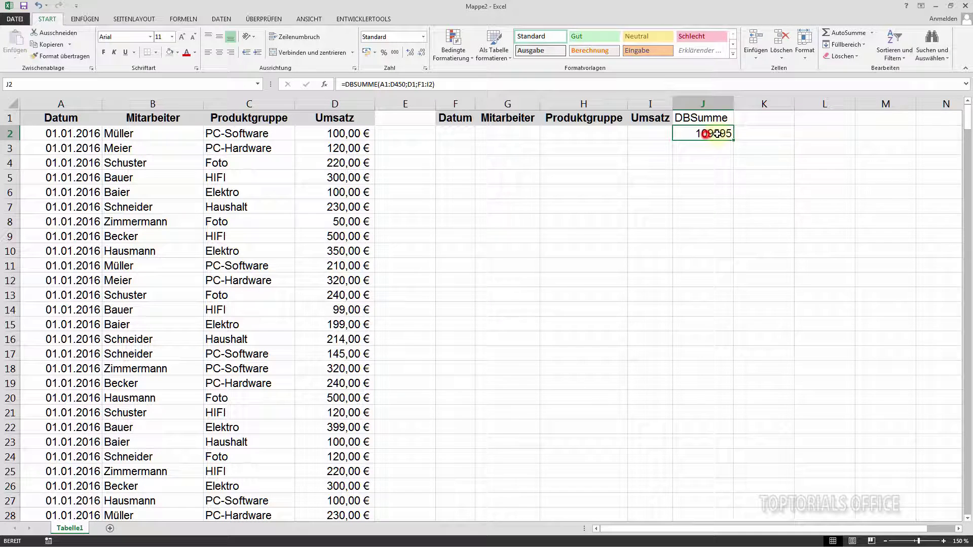
{"action": "left_click", "coordinate": [367, 52]}
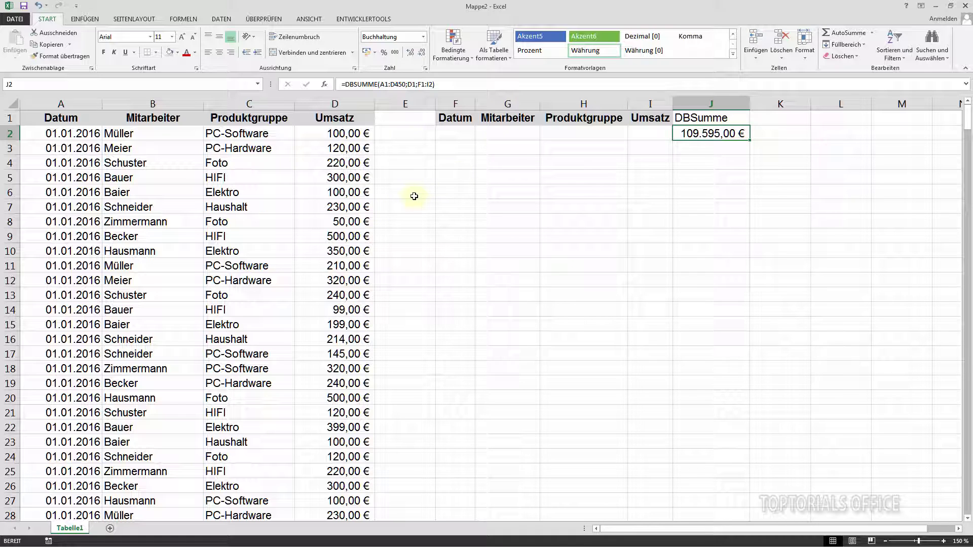
Enter an employee's name as the Mitarbeiter criterion in G2, reducing the total to 12.429,00 €.
{"action": "left_click", "coordinate": [495, 134]}
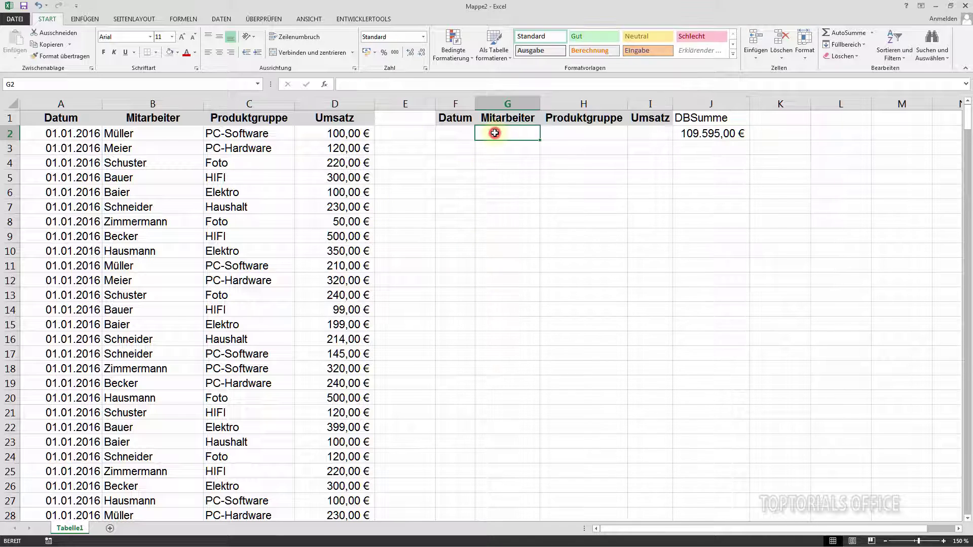
{"action": "type", "text": "Mü"}
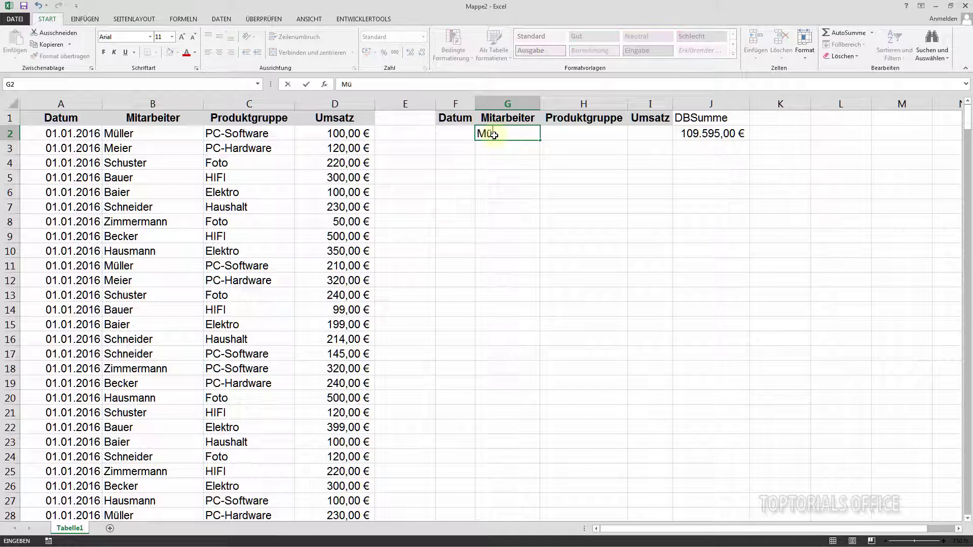
{"action": "type", "text": "ller"}
{"action": "key", "text": "Return"}
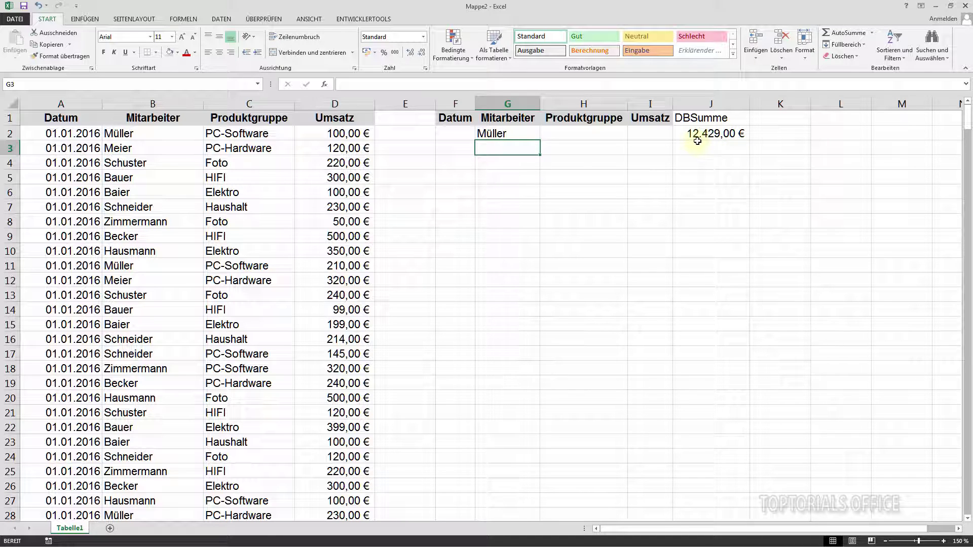
{"action": "left_click", "coordinate": [451, 132]}
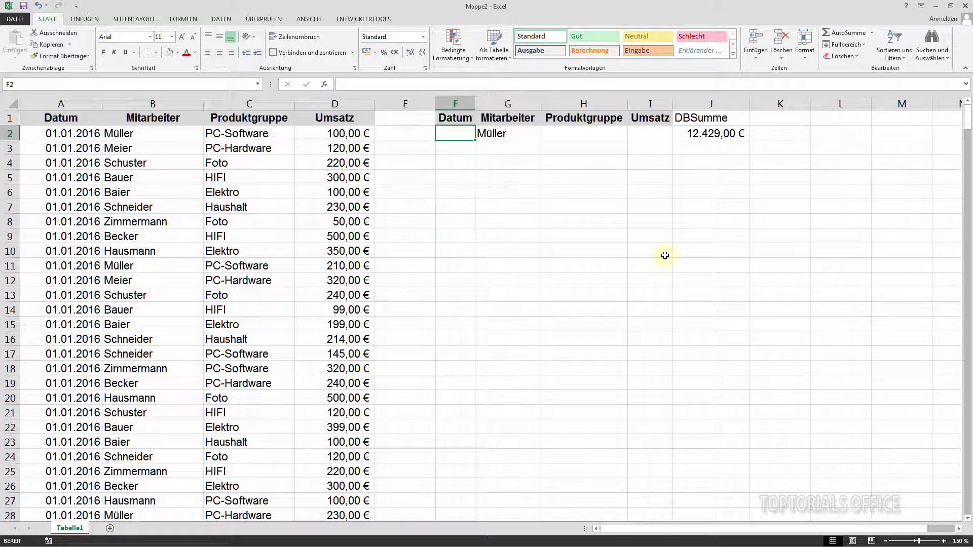
Enter 01.01.2016 as the Datum criterion in F2, narrowing the total to 1.250,00 €.
{"action": "type", "text": "1.1."}
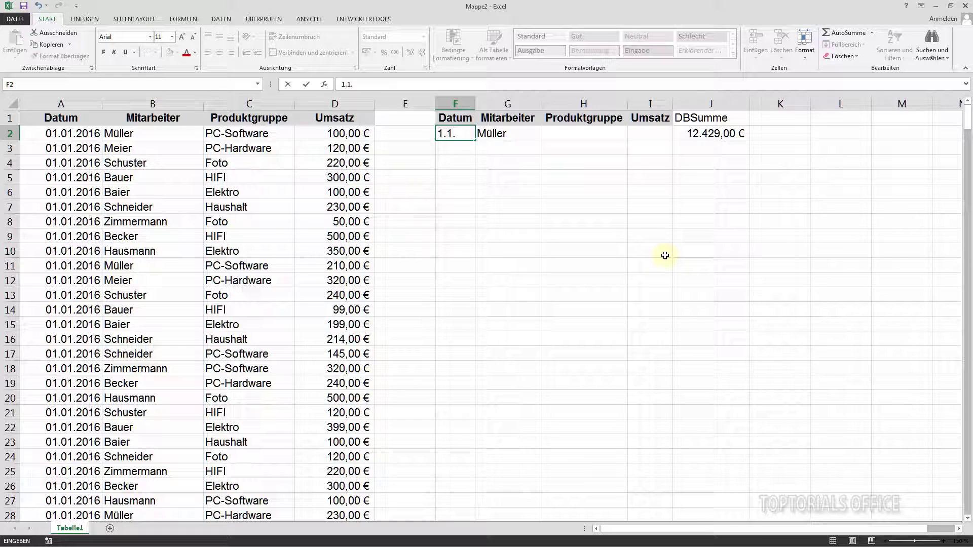
{"action": "type", "text": "2016"}
{"action": "key", "text": "Return"}
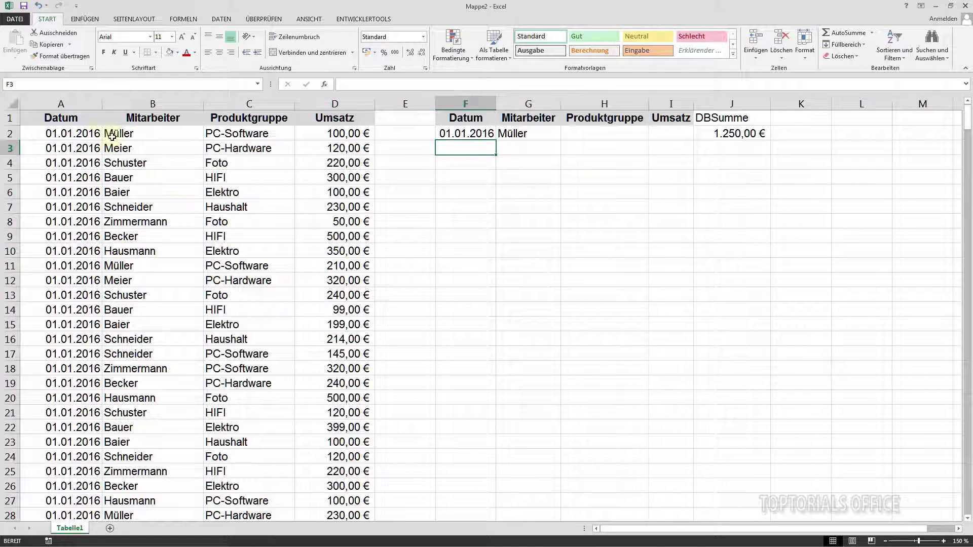
{"action": "left_click", "coordinate": [344, 134]}
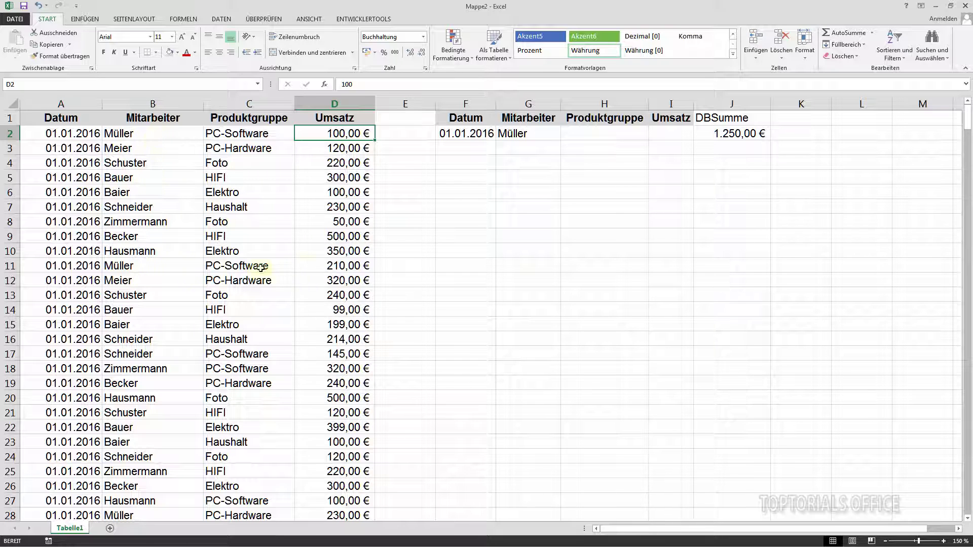
Add D11, D28, D41 and D32 to the D2 selection, confirming the five sales total 1.250,00 €.
{"action": "left_click", "coordinate": [343, 268], "text": "ctrl"}
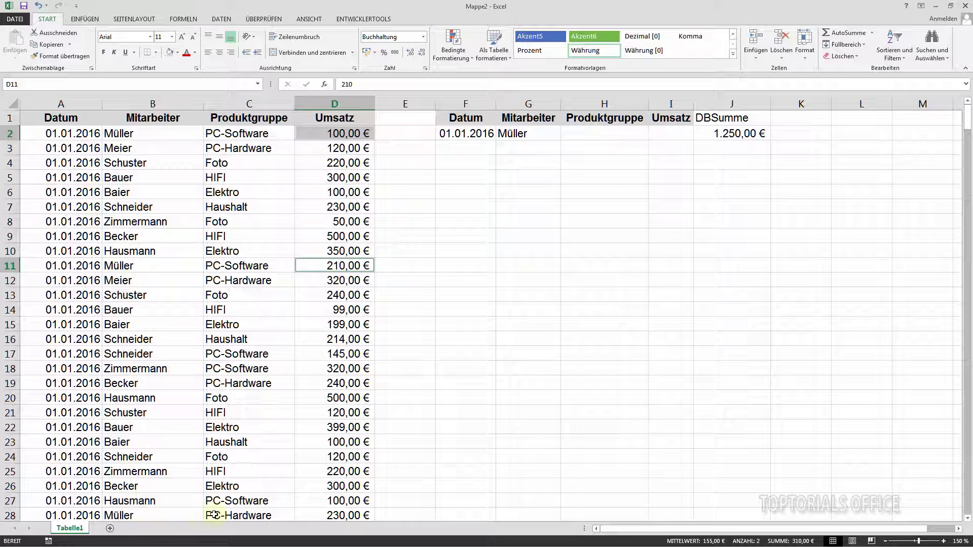
{"action": "left_click", "coordinate": [343, 516], "text": "ctrl"}
{"action": "scroll", "coordinate": [343, 507], "scroll_direction": "down", "scroll_amount": 2}
{"action": "scroll", "coordinate": [344, 501], "scroll_direction": "down", "scroll_amount": 3}
{"action": "scroll", "coordinate": [345, 501], "scroll_direction": "down", "scroll_amount": 1}
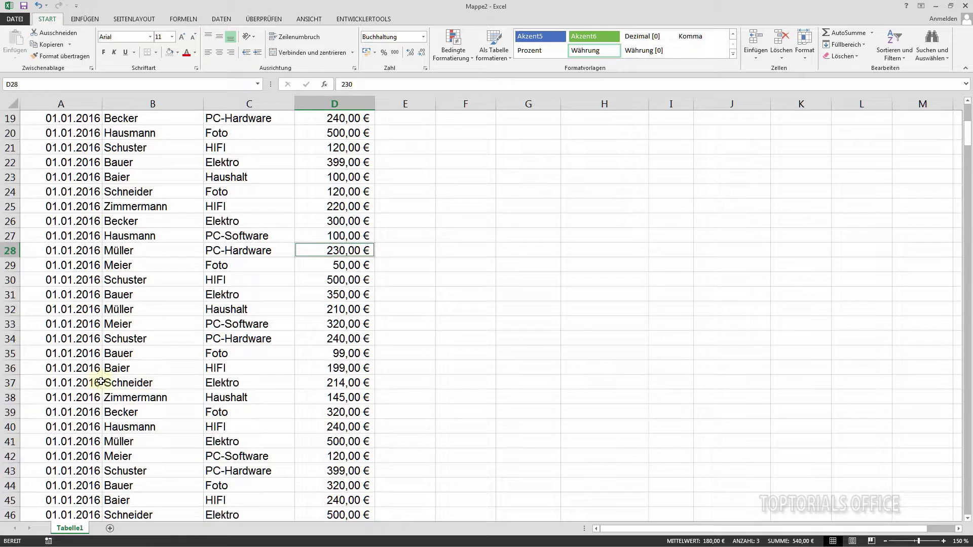
{"action": "left_click", "coordinate": [360, 444], "text": "ctrl"}
{"action": "scroll", "coordinate": [360, 443], "scroll_direction": "down", "scroll_amount": 3}
{"action": "scroll", "coordinate": [360, 444], "scroll_direction": "down", "scroll_amount": 2}
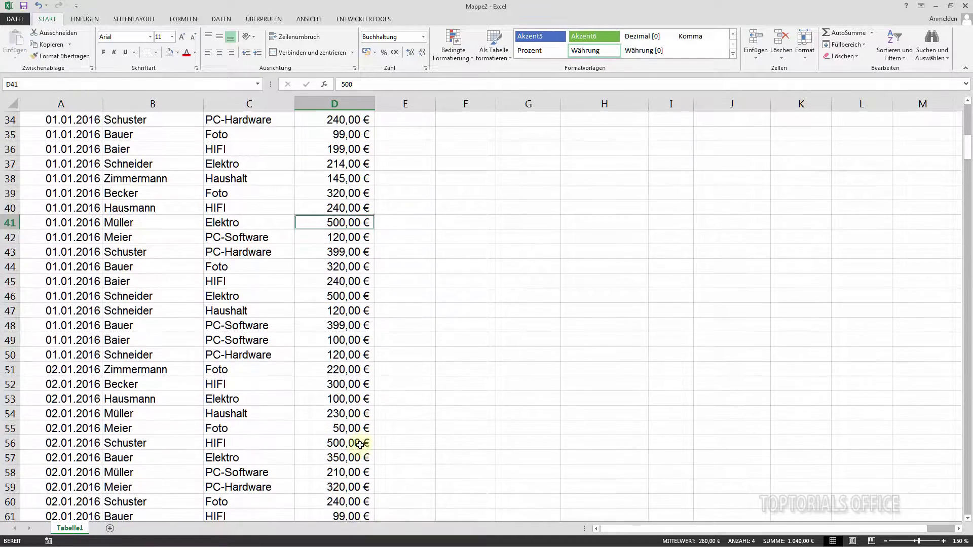
{"action": "scroll", "coordinate": [360, 444], "scroll_direction": "down", "scroll_amount": 1}
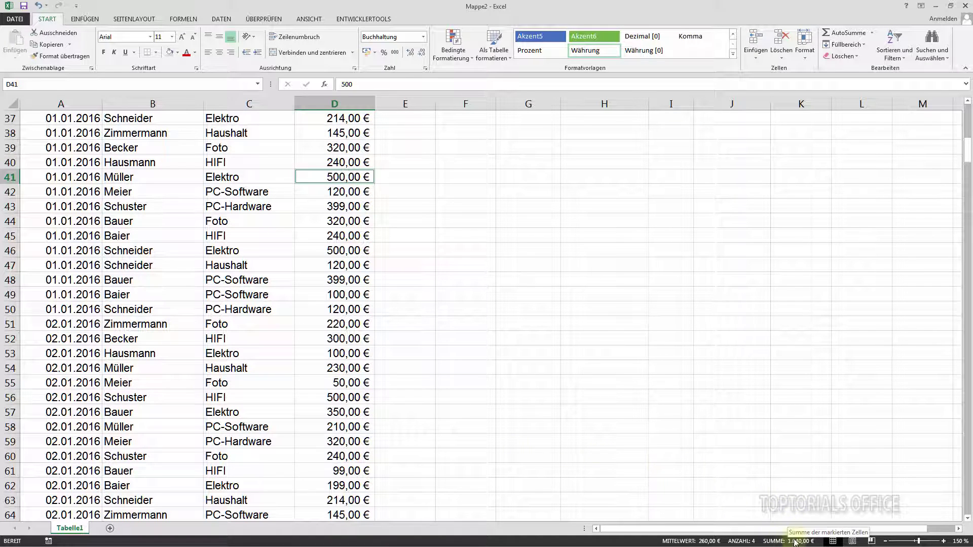
{"action": "scroll", "coordinate": [824, 472], "scroll_direction": "up", "scroll_amount": 1}
{"action": "scroll", "coordinate": [823, 472], "scroll_direction": "up", "scroll_amount": 11}
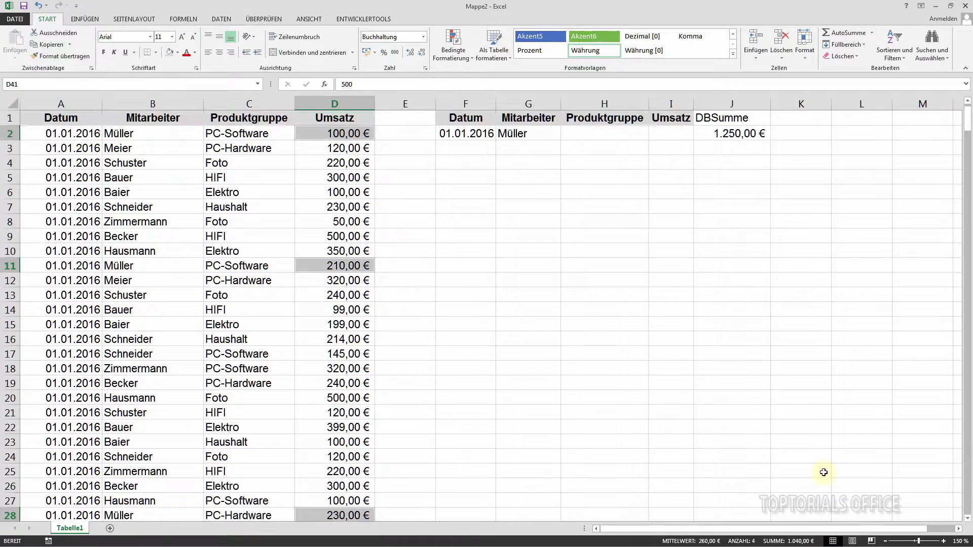
{"action": "scroll", "coordinate": [823, 473], "scroll_direction": "down", "scroll_amount": 4}
{"action": "scroll", "coordinate": [824, 472], "scroll_direction": "down", "scroll_amount": 2}
{"action": "scroll", "coordinate": [824, 472], "scroll_direction": "down", "scroll_amount": 2}
{"action": "scroll", "coordinate": [824, 473], "scroll_direction": "down", "scroll_amount": 1}
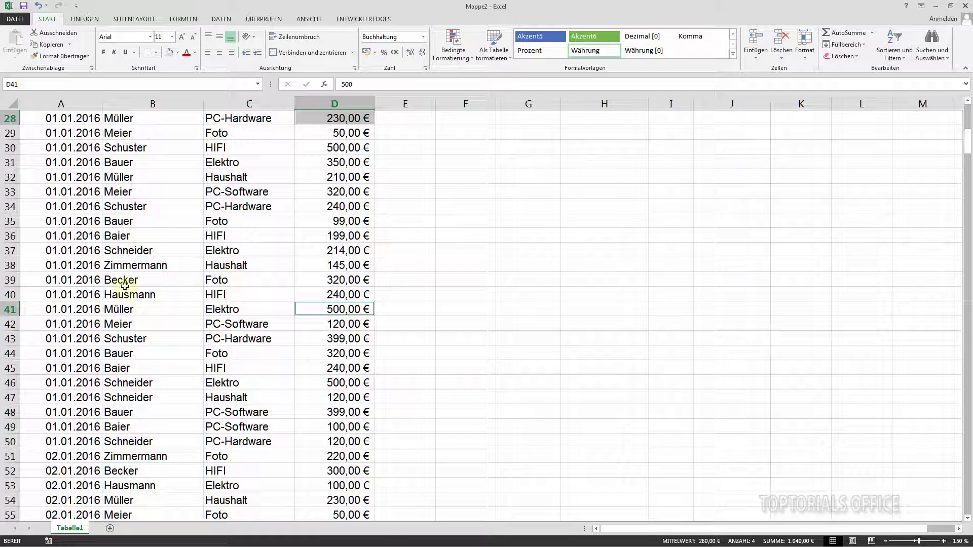
{"action": "left_click", "coordinate": [338, 176], "text": "ctrl"}
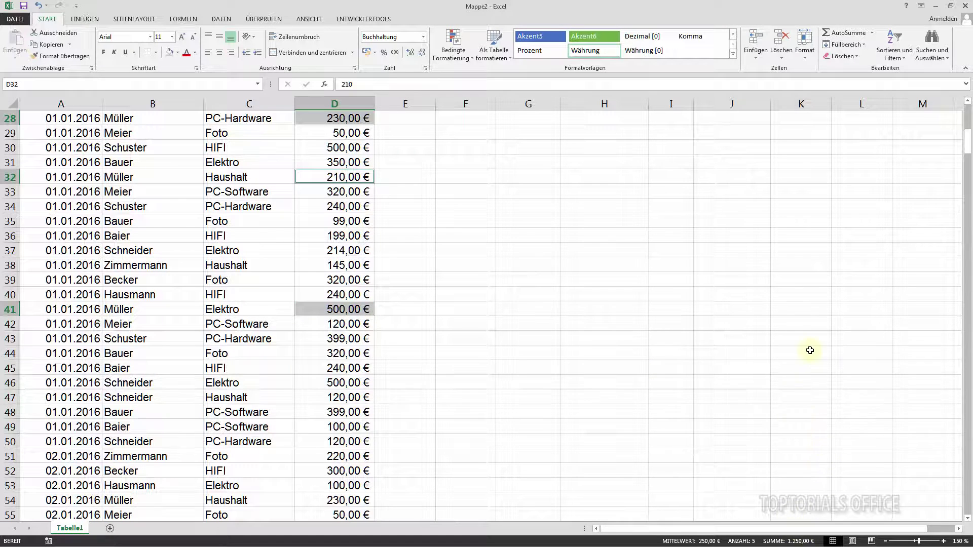
{"action": "scroll", "coordinate": [810, 351], "scroll_direction": "up", "scroll_amount": 9}
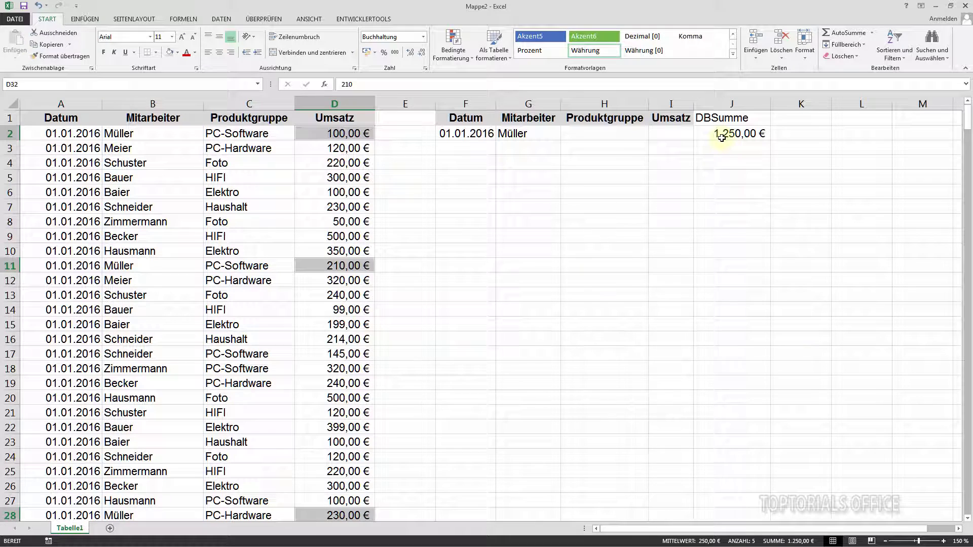
Replace the Mitarbeiter criterion in G2 with a different employee's name.
{"action": "left_click", "coordinate": [396, 132]}
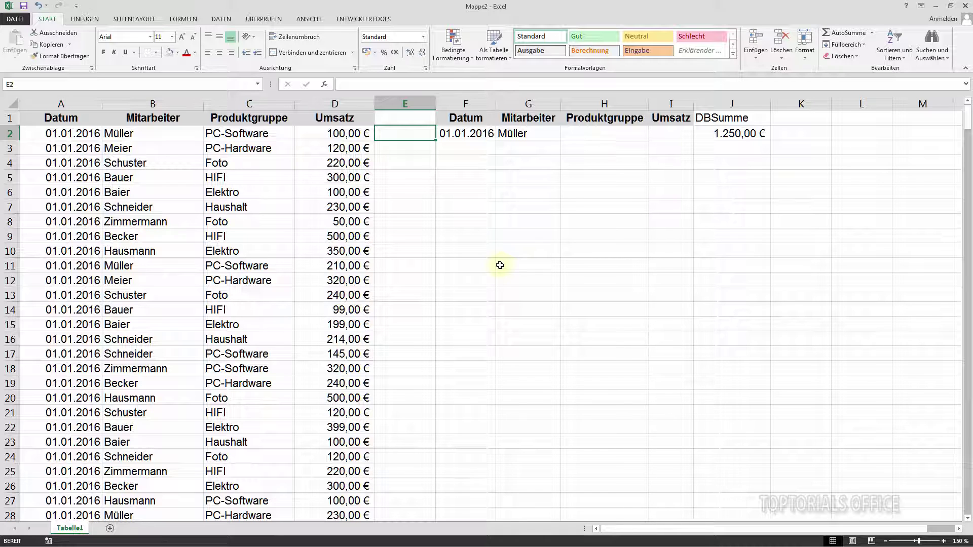
{"action": "left_click", "coordinate": [530, 133]}
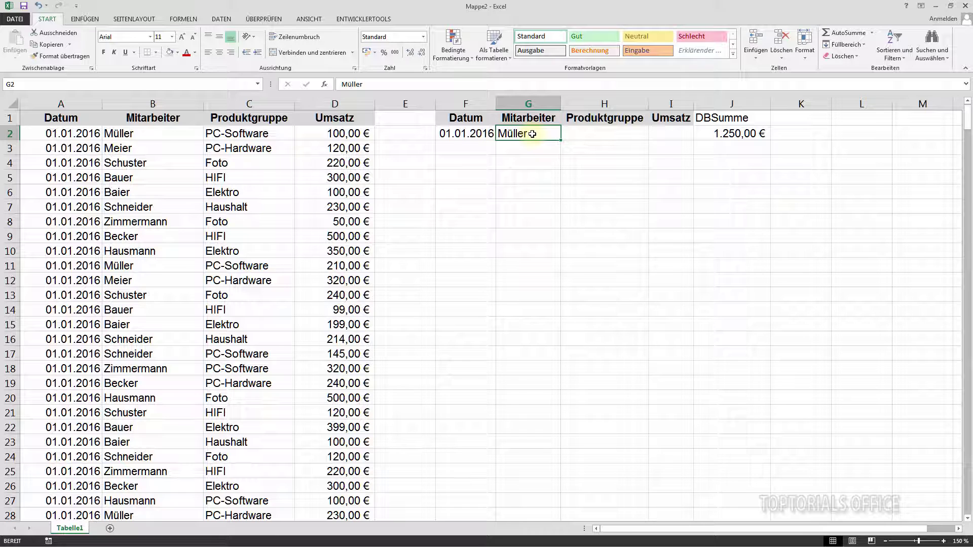
{"action": "type", "text": "Meier"}
{"action": "key", "text": "Return"}
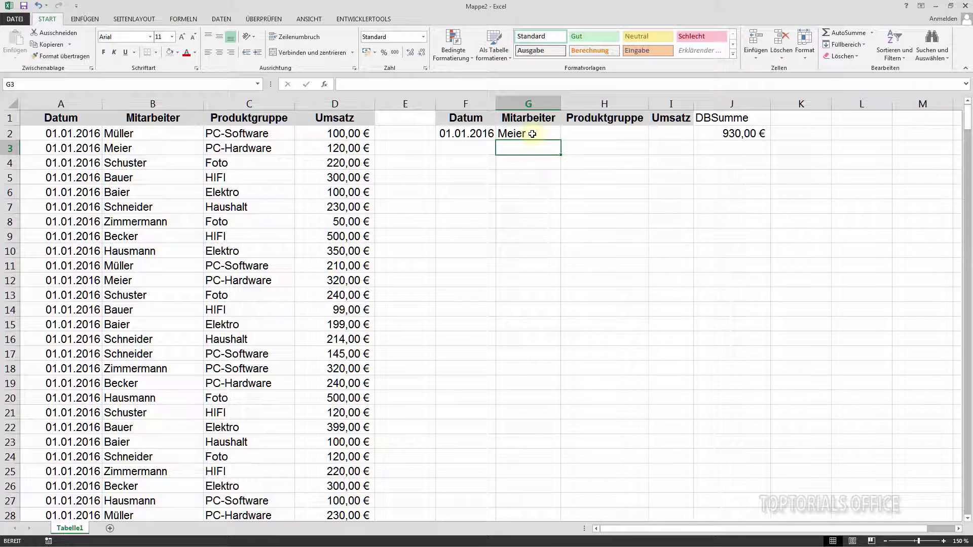
Change the Datum criterion in F2 to 02.01.2016, giving a total of 1.180,00 €.
{"action": "double_click", "coordinate": [450, 133]}
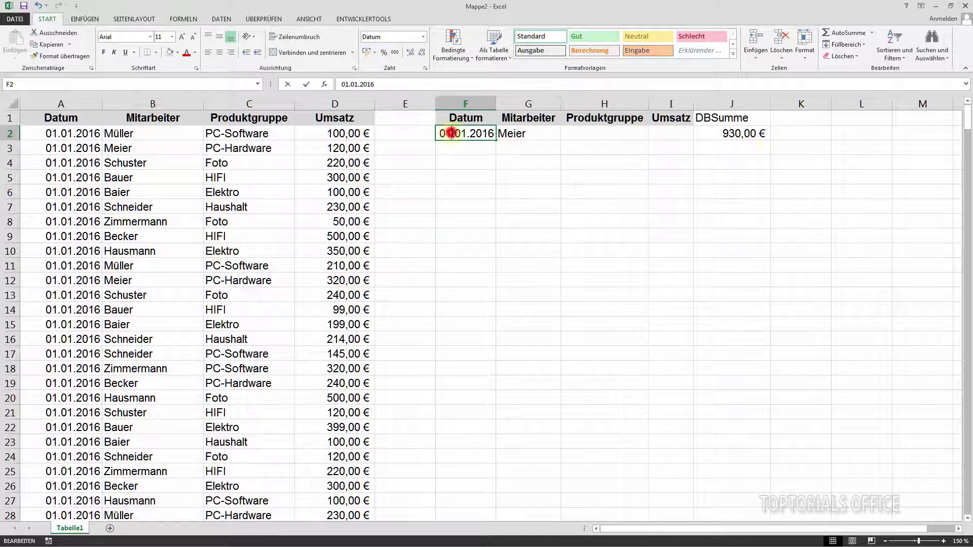
{"action": "left_click_drag", "start_coordinate": [450, 133], "coordinate": [439, 134]}
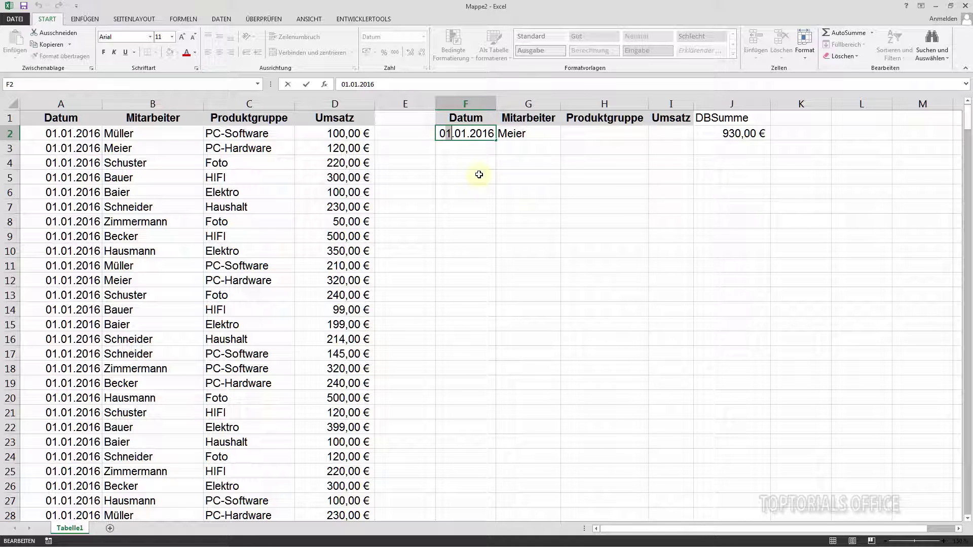
{"action": "type", "text": "2"}
{"action": "key", "text": "Return"}
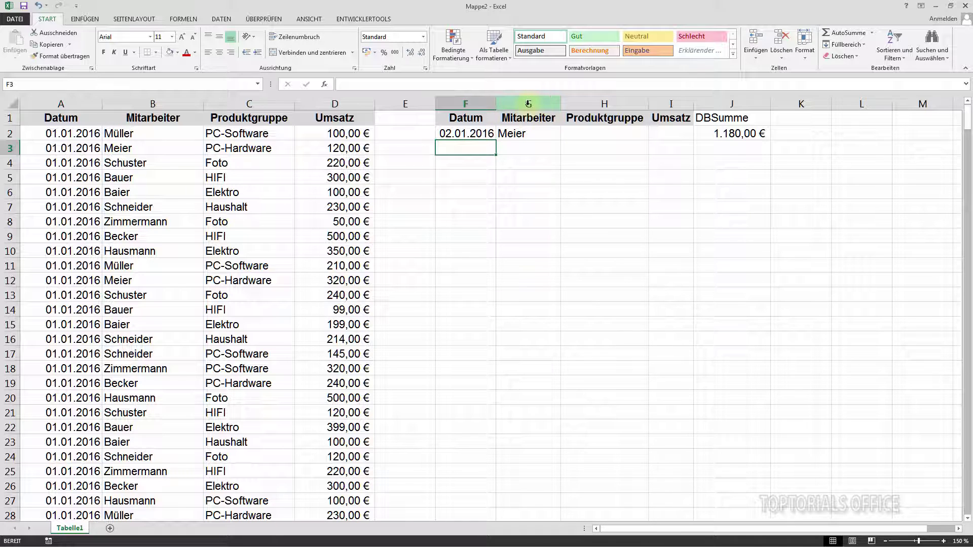
Insert an empty column G before Mitarbeiter and give it a second Datum heading.
{"action": "left_click", "coordinate": [528, 103]}
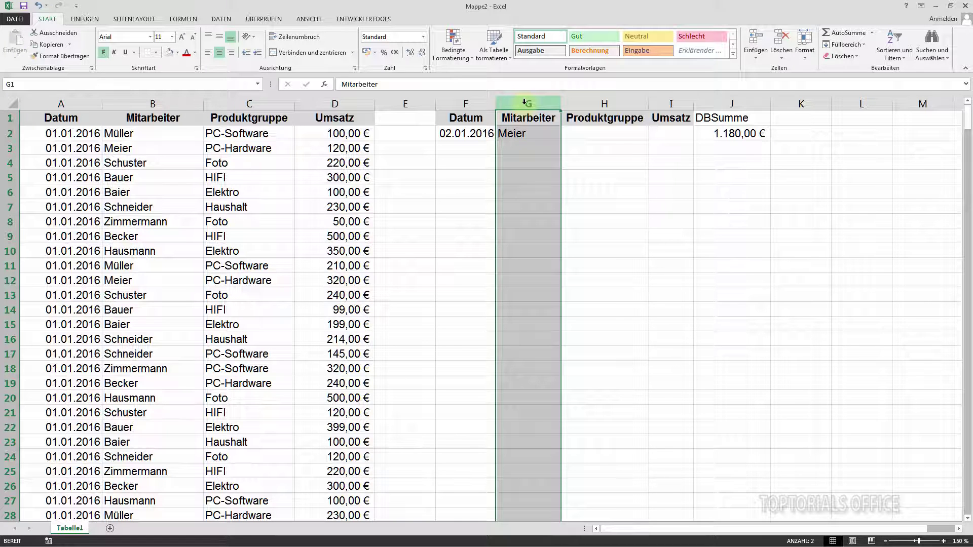
{"action": "right_click", "coordinate": [525, 102]}
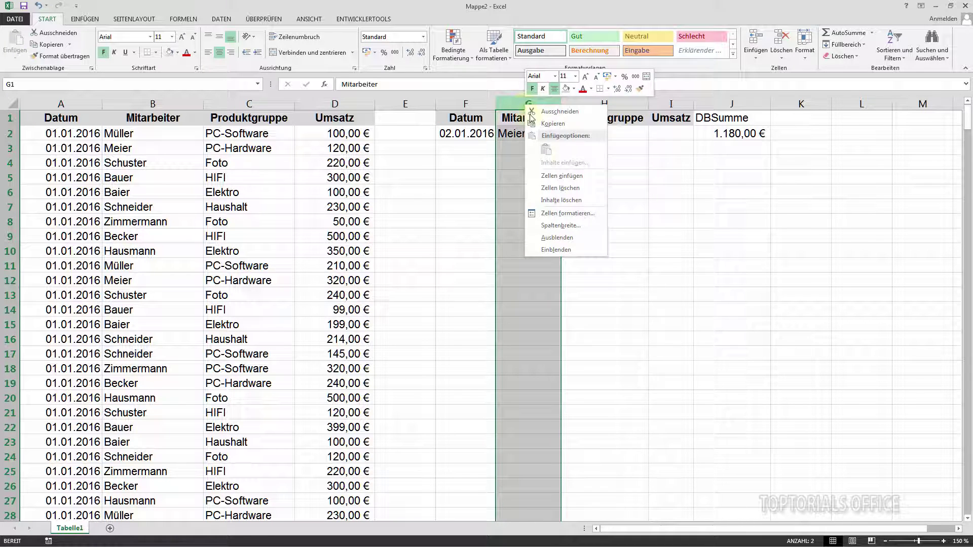
{"action": "left_click", "coordinate": [552, 176]}
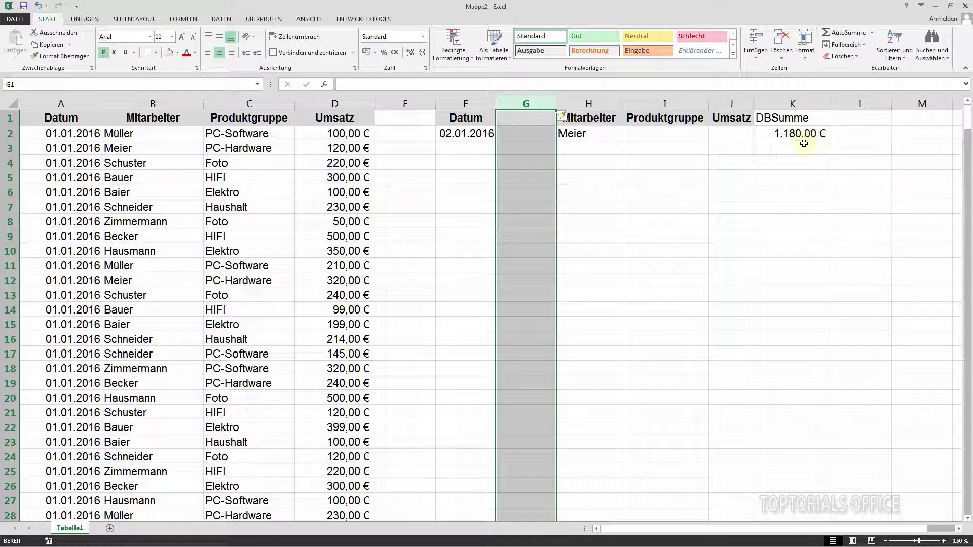
{"action": "left_click", "coordinate": [526, 118]}
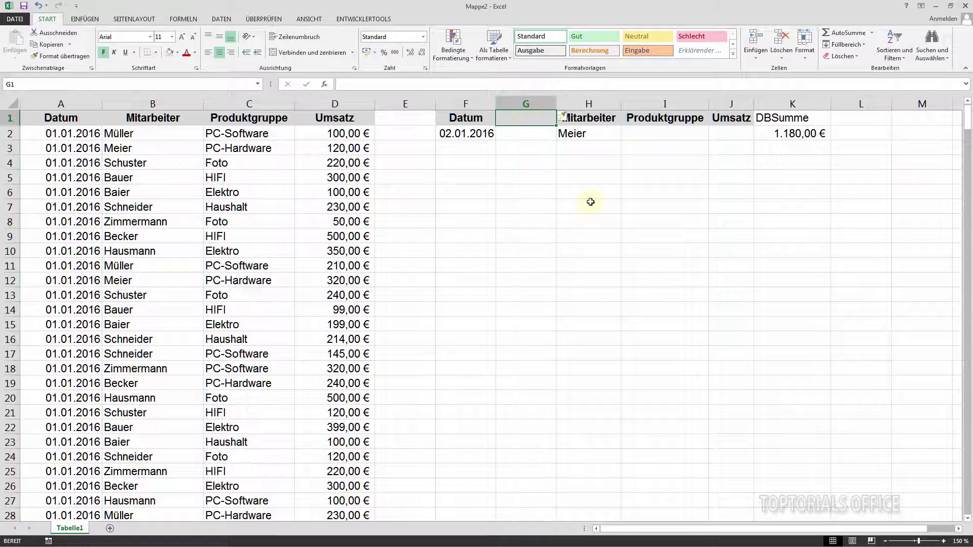
{"action": "type", "text": "Datum"}
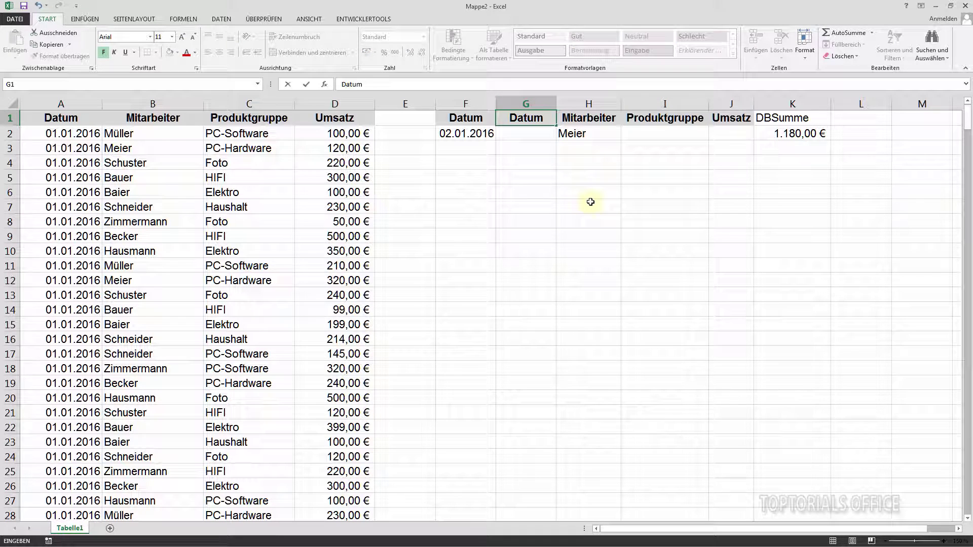
{"action": "key", "text": "Return"}
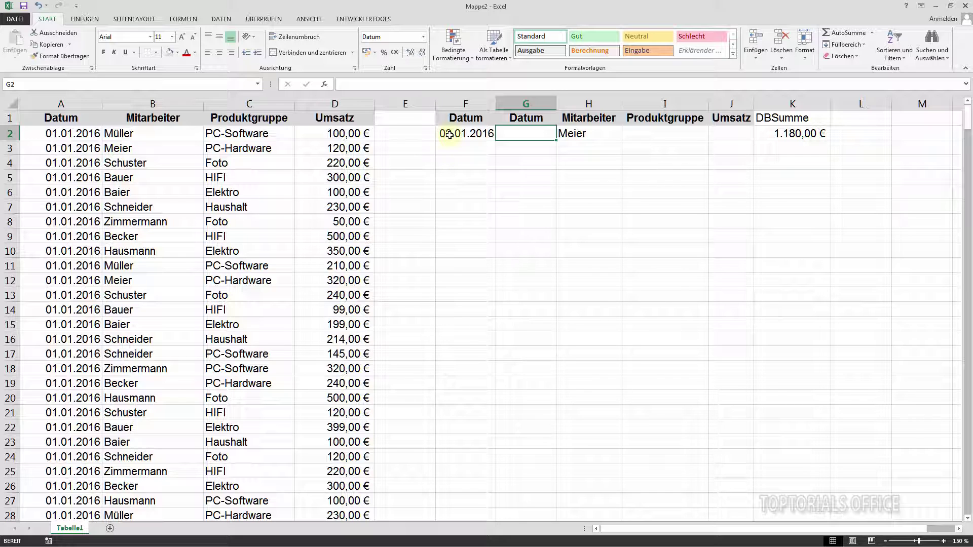
Enter the start-date criterion >=01.01.2016 in F2 and widen column F.
{"action": "left_click", "coordinate": [450, 134]}
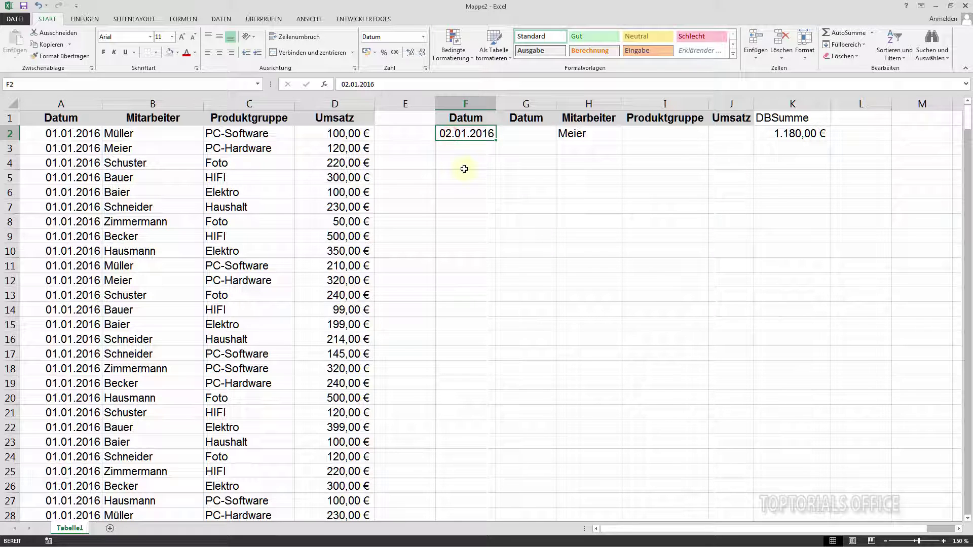
{"action": "type", "text": "<"}
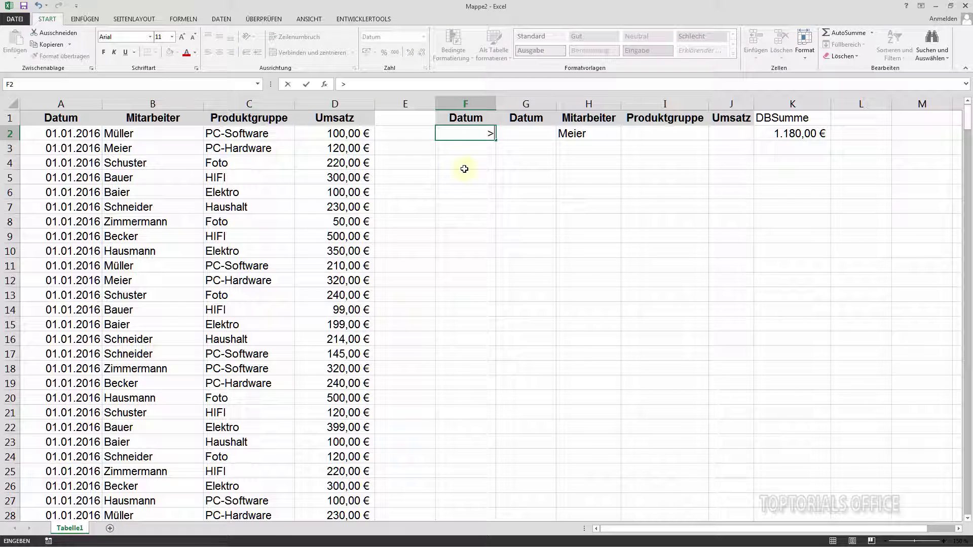
{"action": "type", "text": "01.01.2016"}
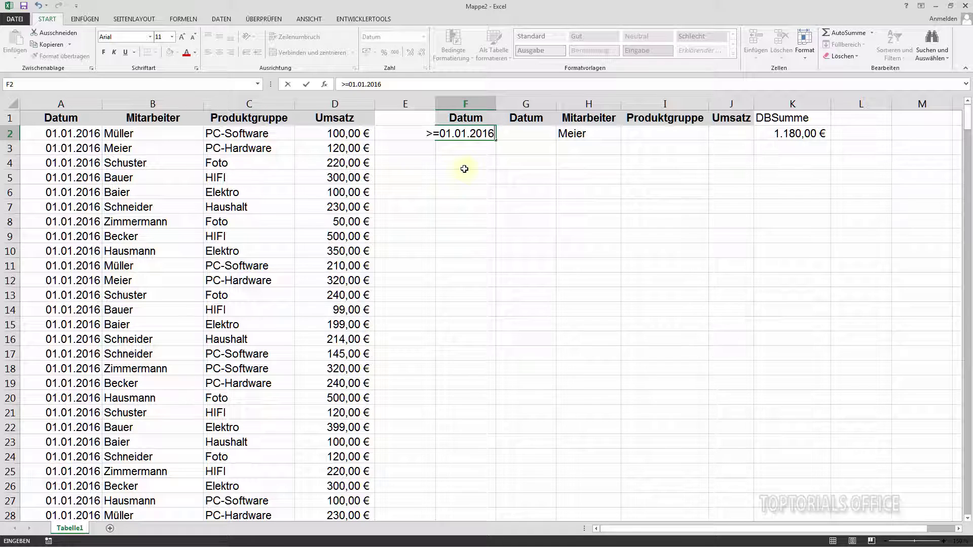
{"action": "key", "text": "Return"}
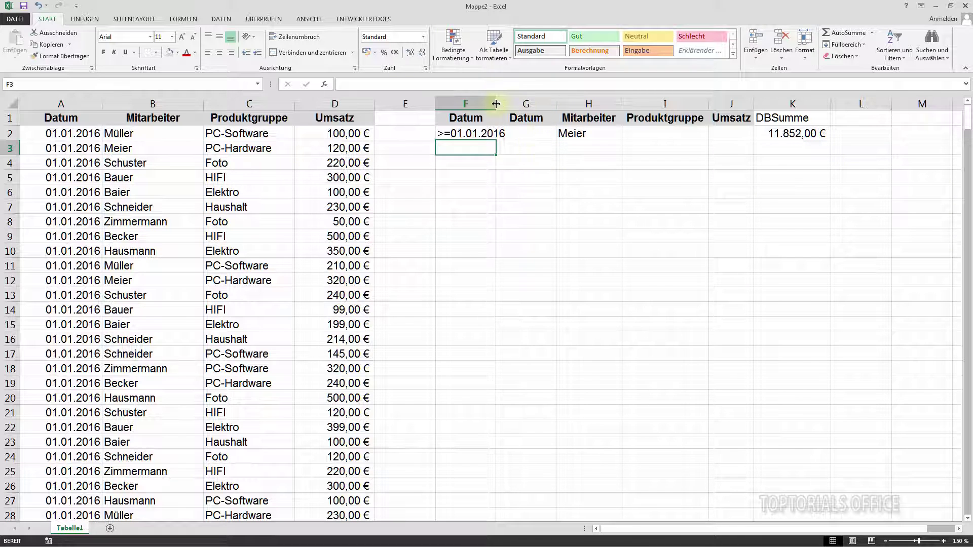
{"action": "left_click_drag", "start_coordinate": [496, 103], "coordinate": [579, 103]}
Enter the end-date criterion <=03.01.2016 in G2 and widen column G.
{"action": "left_click", "coordinate": [556, 132]}
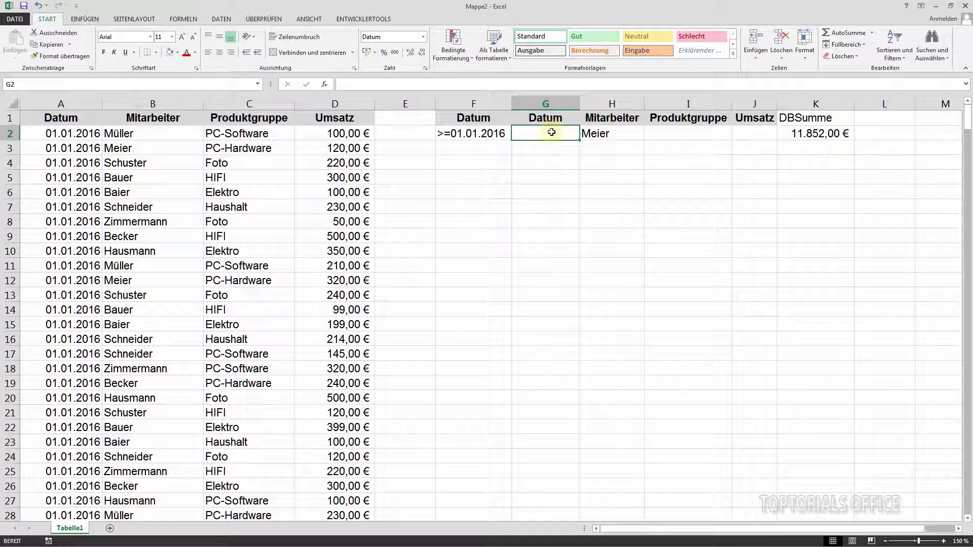
{"action": "type", "text": "<=03.01.20"}
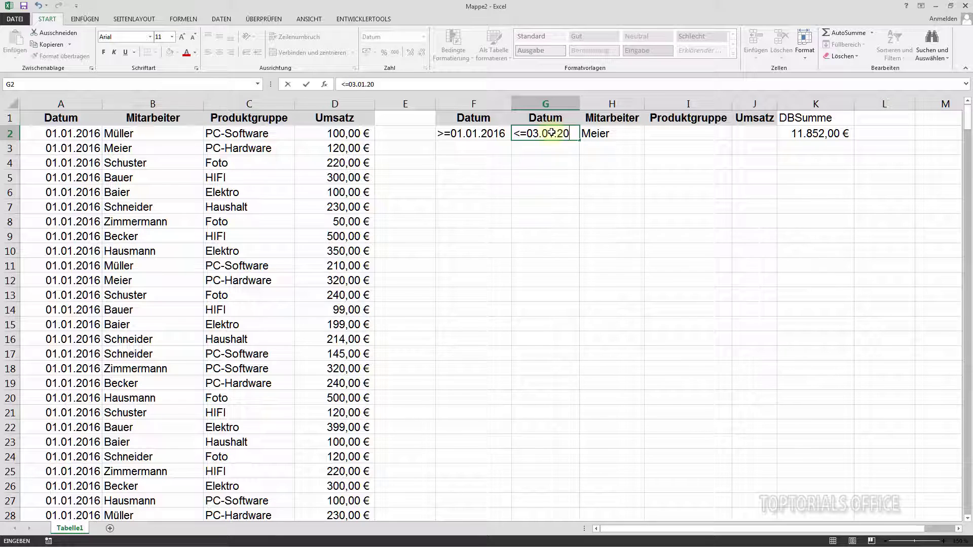
{"action": "type", "text": "16"}
{"action": "key", "text": "Return"}
{"action": "left_click_drag", "start_coordinate": [580, 105], "coordinate": [603, 106]}
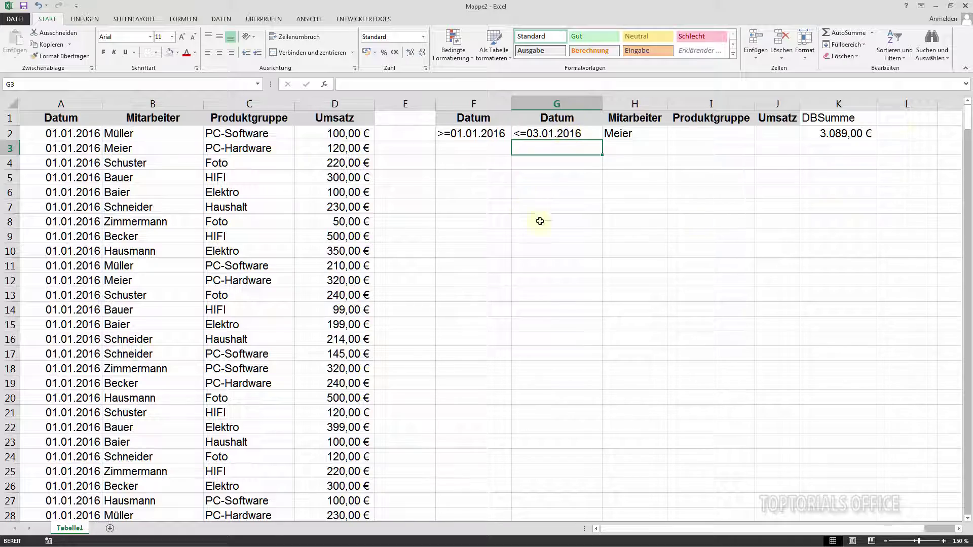
{"action": "mouse_move", "coordinate": [968, 123]}
{"action": "left_mouse_down"}
{"action": "mouse_move", "coordinate": [967, 502]}
{"action": "mouse_move", "coordinate": [951, 127]}
{"action": "left_mouse_up"}
{"action": "double_click", "coordinate": [826, 134]}
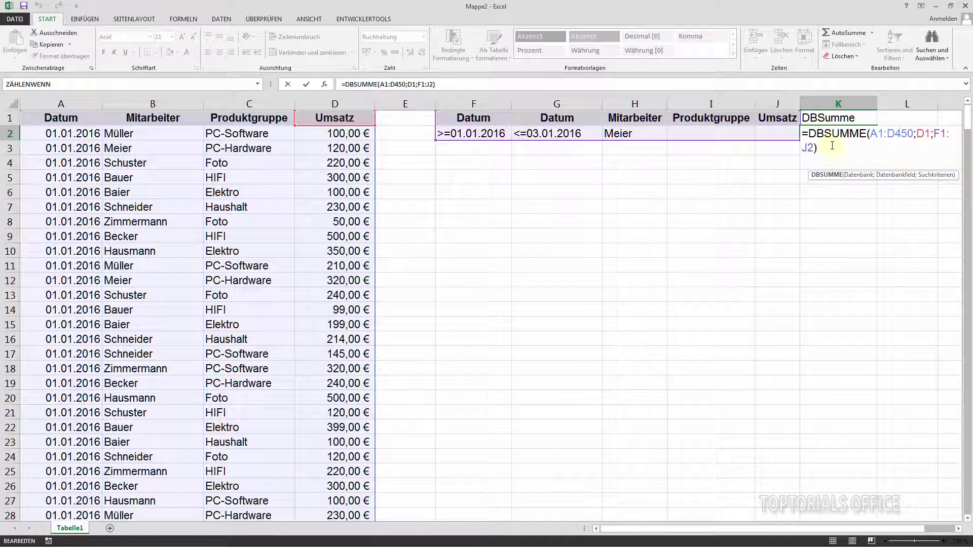
{"action": "key", "text": "Escape"}
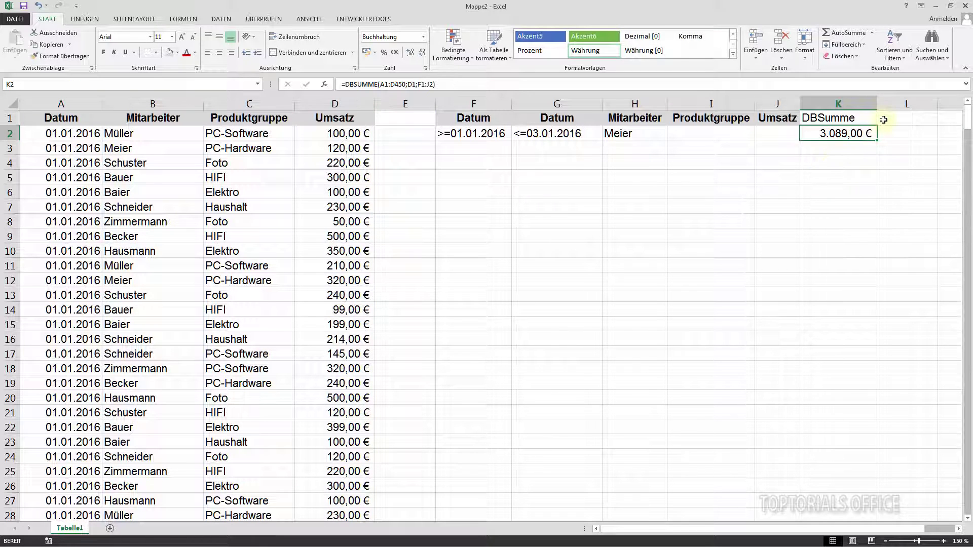
{"action": "left_click", "coordinate": [884, 120]}
Put the heading DBAnzahl in L1, discard the started L2 formula, and narrow column E.
{"action": "type", "text": "DBAnzahl"}
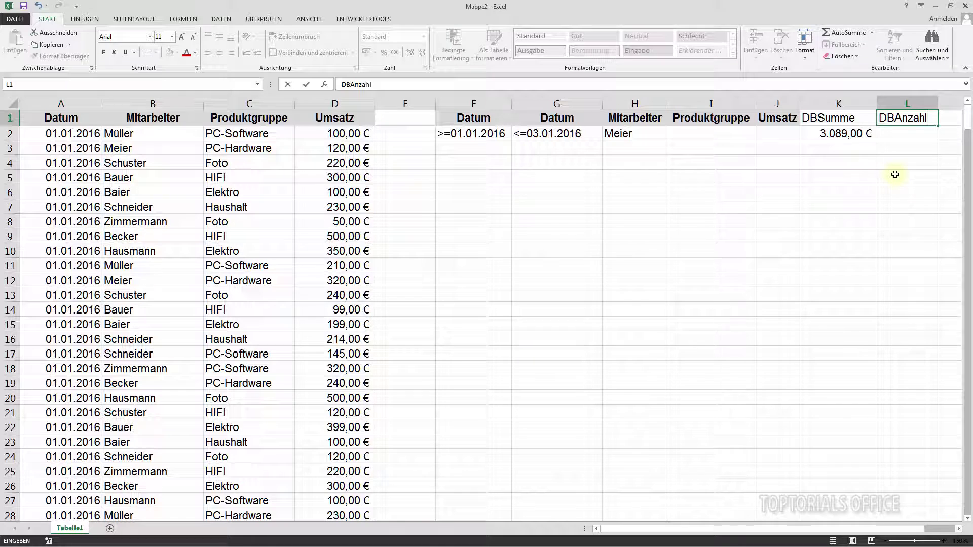
{"action": "key", "text": "Return"}
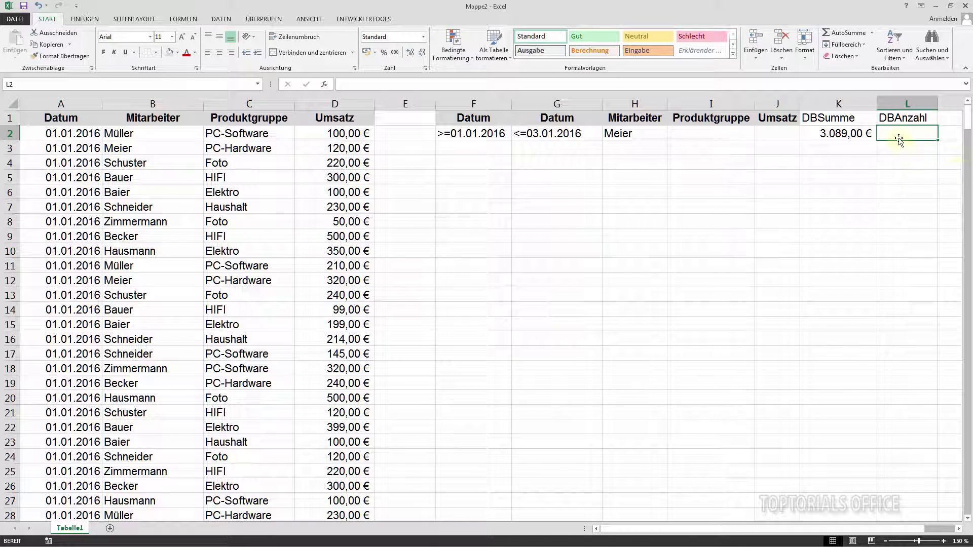
{"action": "type", "text": "="}
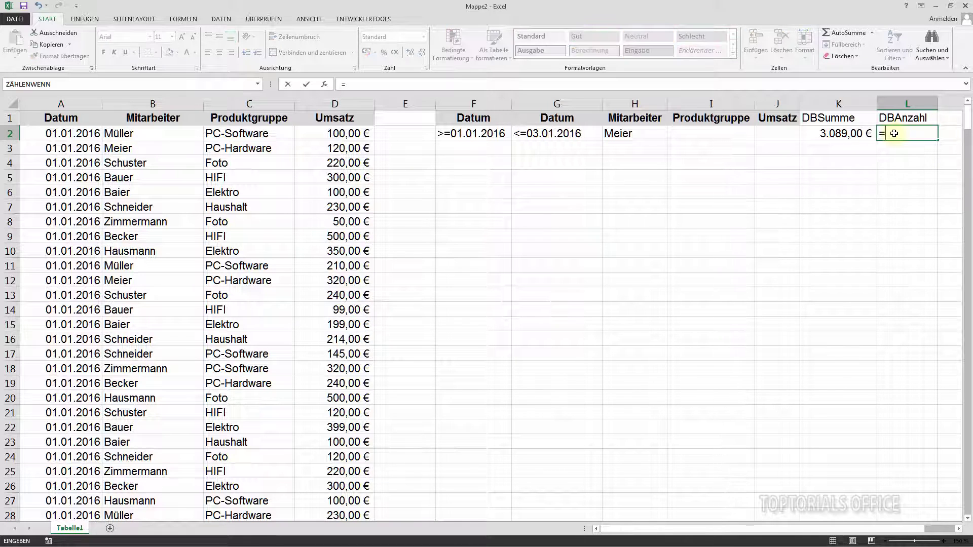
{"action": "type", "text": "dbanzahl("}
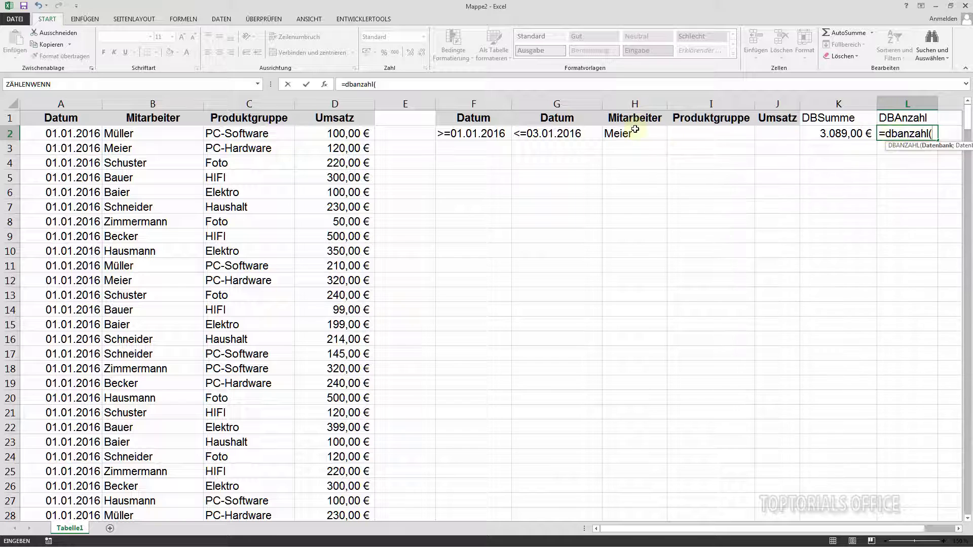
{"action": "key", "text": "Escape"}
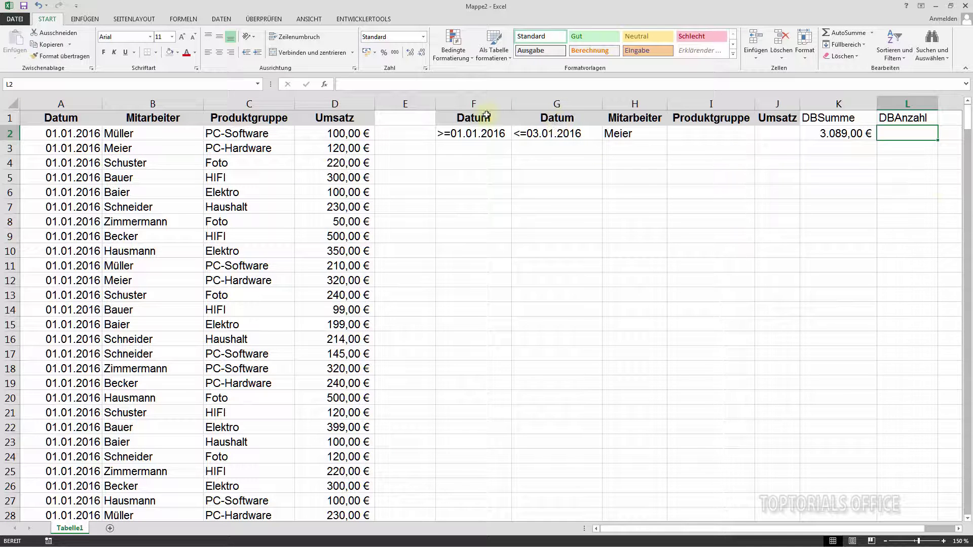
{"action": "left_click_drag", "start_coordinate": [436, 104], "coordinate": [404, 103]}
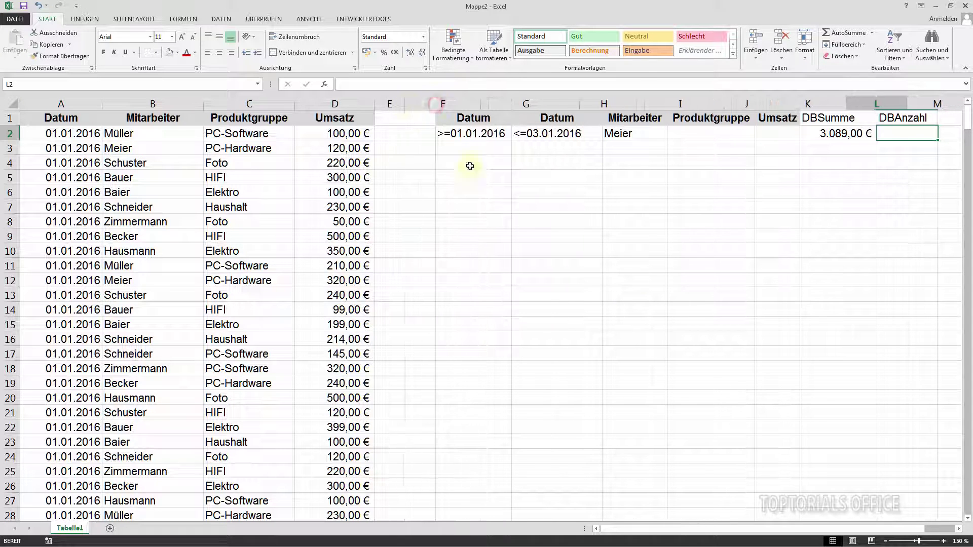
{"action": "left_click", "coordinate": [883, 541]}
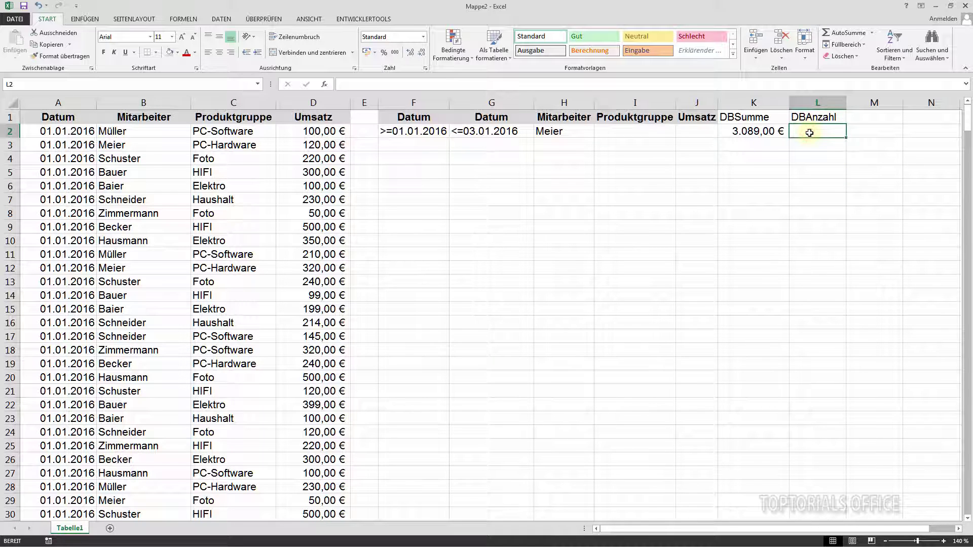
Start =dbanzahl( in L2 with A1:D450 as the database range, followed by a semicolon.
{"action": "type", "text": "=dbanzah"}
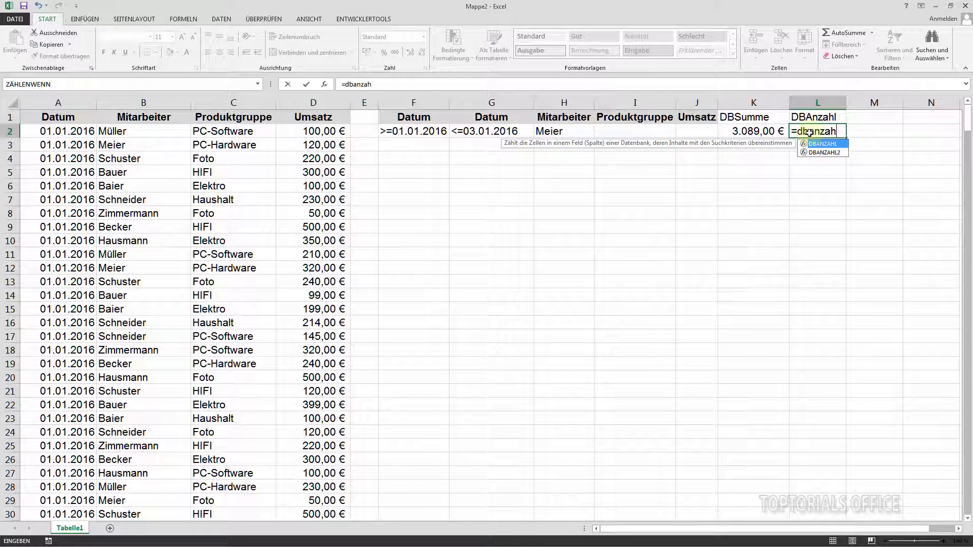
{"action": "type", "text": "l("}
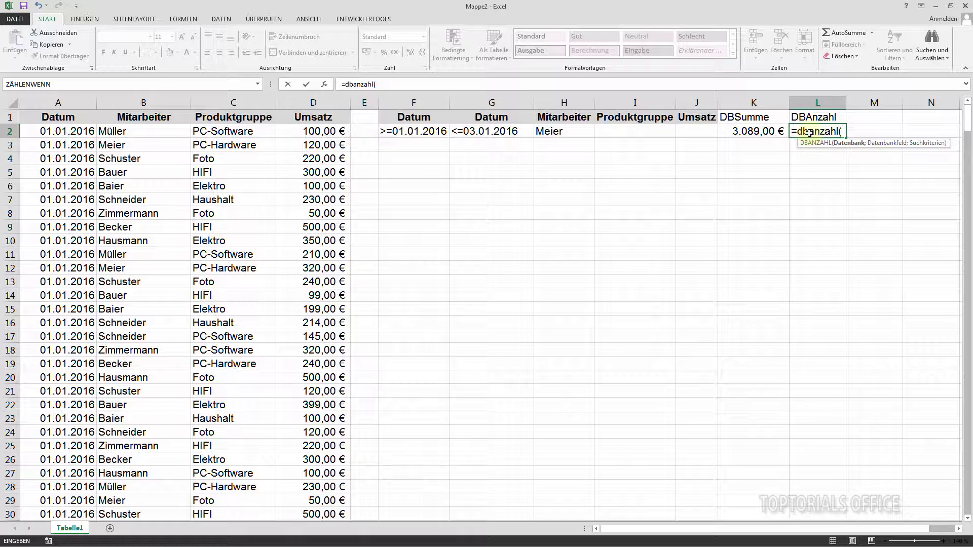
{"action": "left_click", "coordinate": [44, 118]}
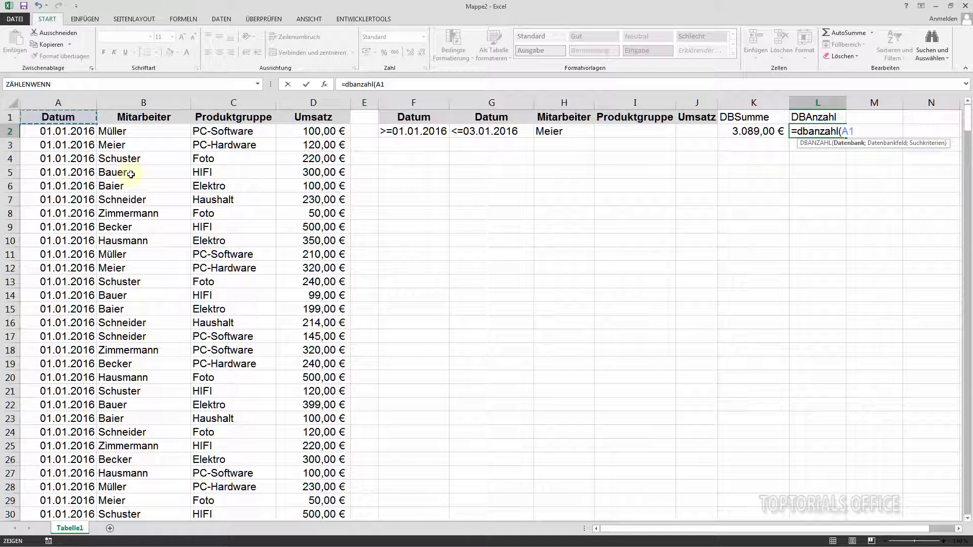
{"action": "key", "text": "ctrl+shift+Right"}
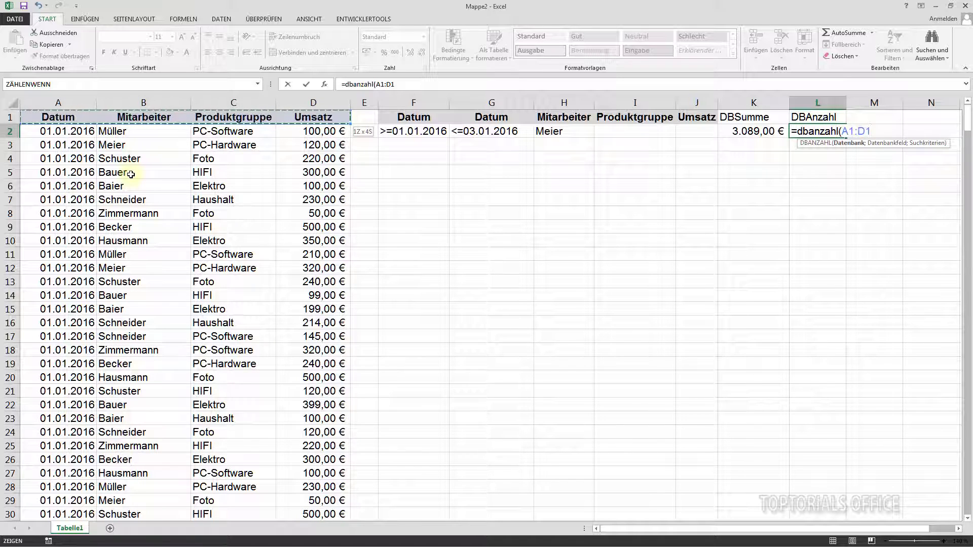
{"action": "key", "text": "ctrl+shift+Down"}
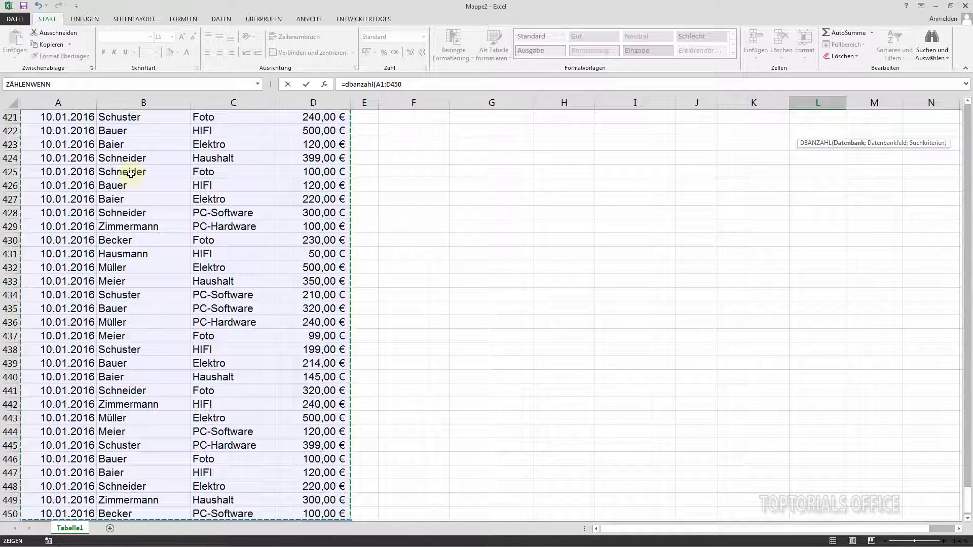
{"action": "left_click", "coordinate": [968, 501]}
{"action": "left_click_drag", "start_coordinate": [968, 502], "coordinate": [968, 119]}
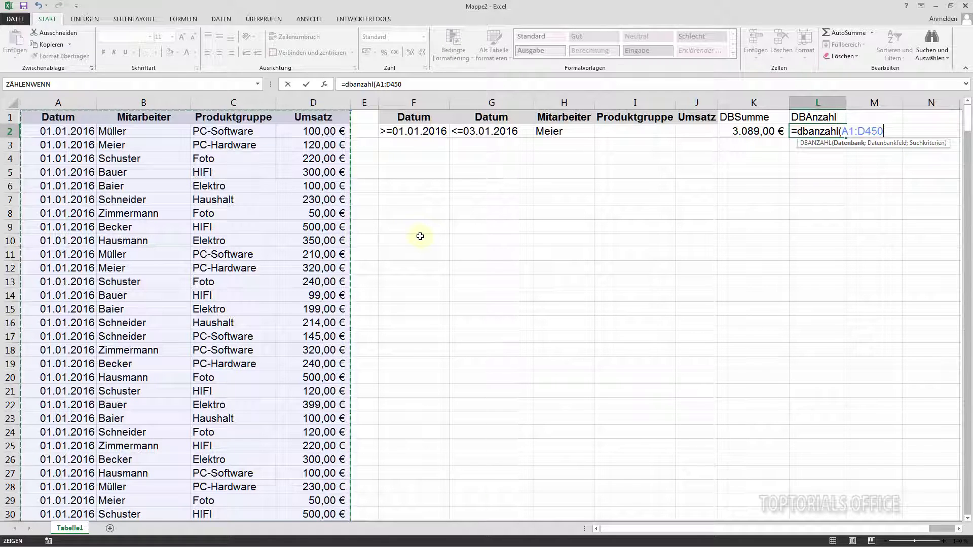
{"action": "type", "text": ";"}
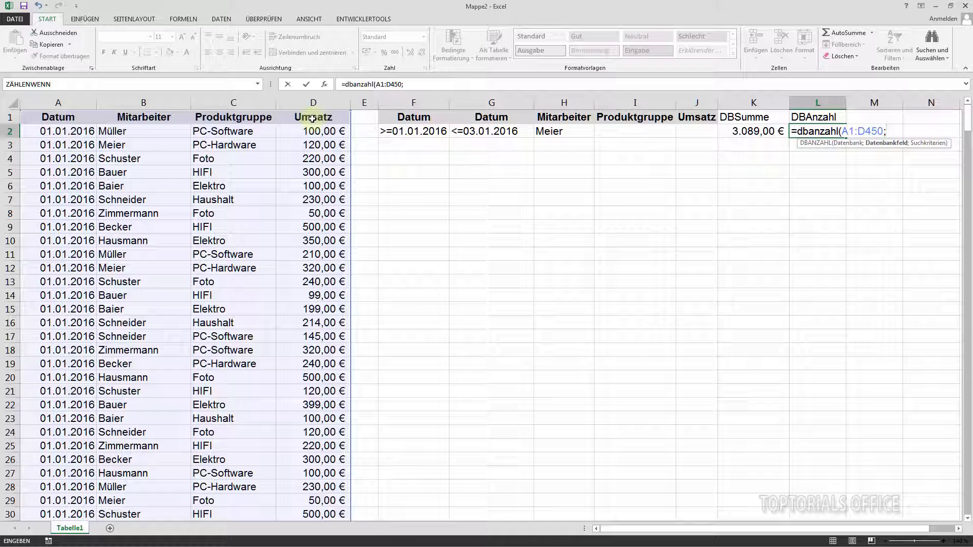
Complete the L2 formula as =dbanzahl(A1:D450;D1;F1:J2), which counts 16 records.
{"action": "left_click", "coordinate": [313, 119]}
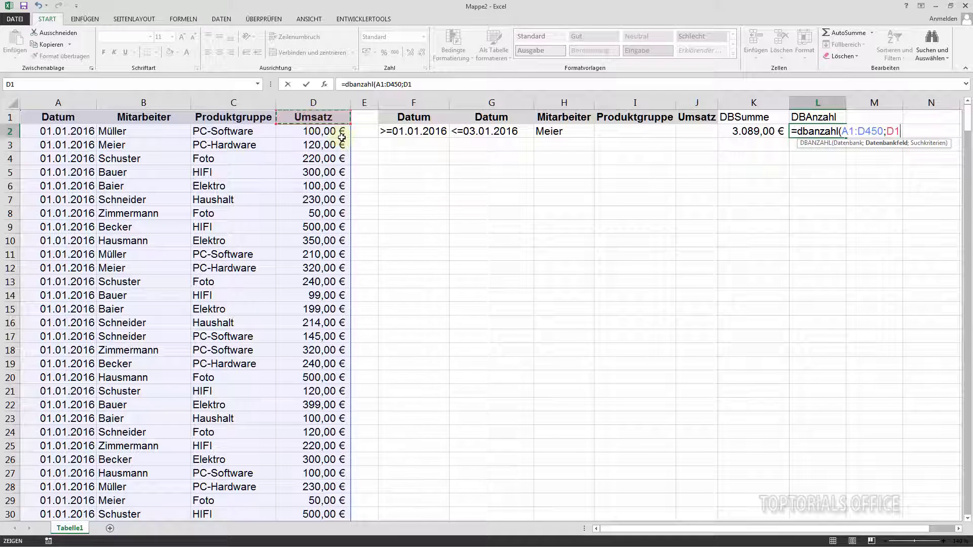
{"action": "type", "text": ";"}
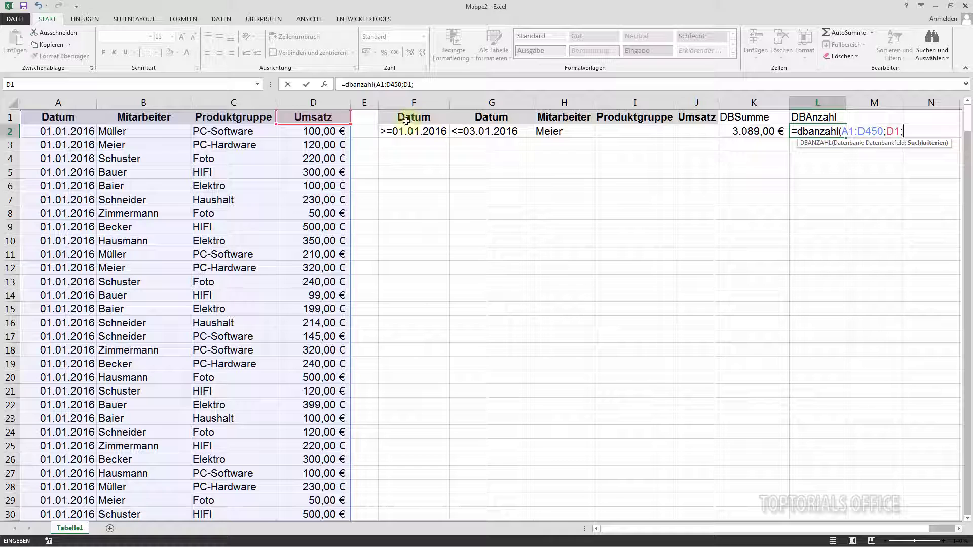
{"action": "left_click_drag", "start_coordinate": [406, 117], "coordinate": [693, 119]}
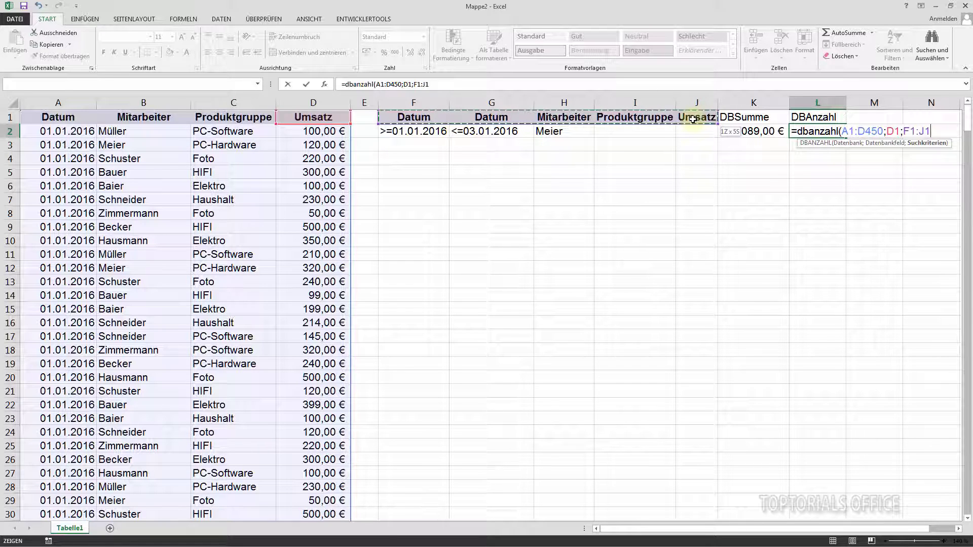
{"action": "left_click_drag", "start_coordinate": [693, 120], "coordinate": [695, 131]}
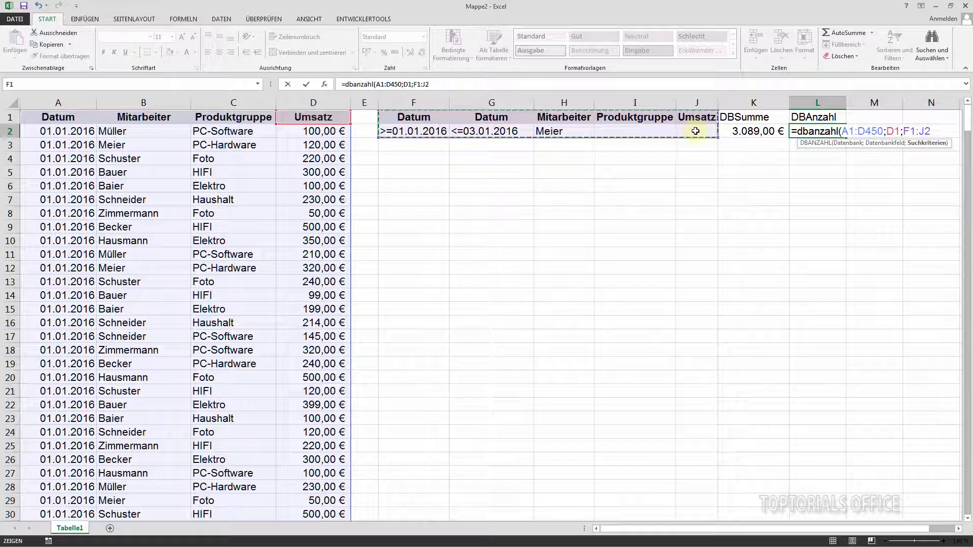
{"action": "type", "text": ")"}
{"action": "key", "text": "Return"}
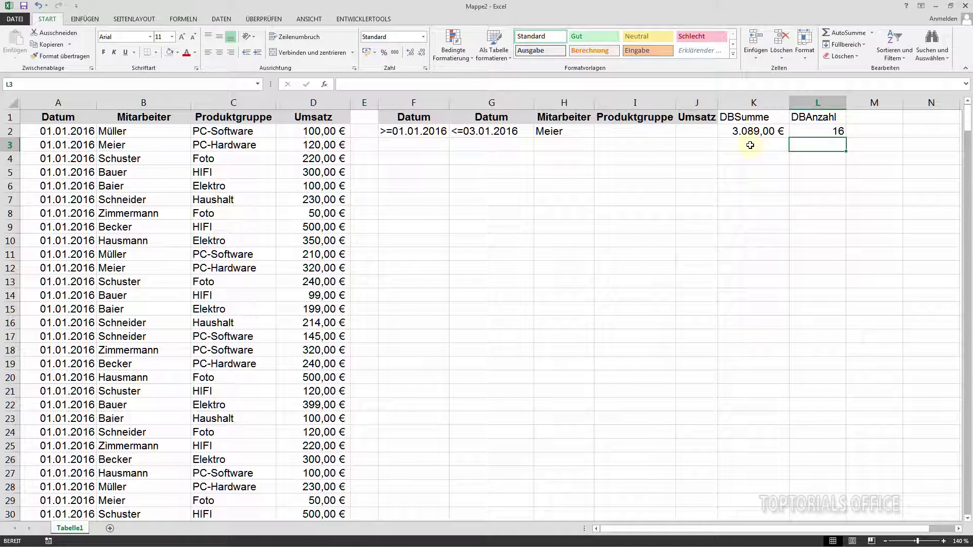
Set Müller as the employee criterion in H2 and clear the end date in G2.
{"action": "left_click", "coordinate": [571, 132]}
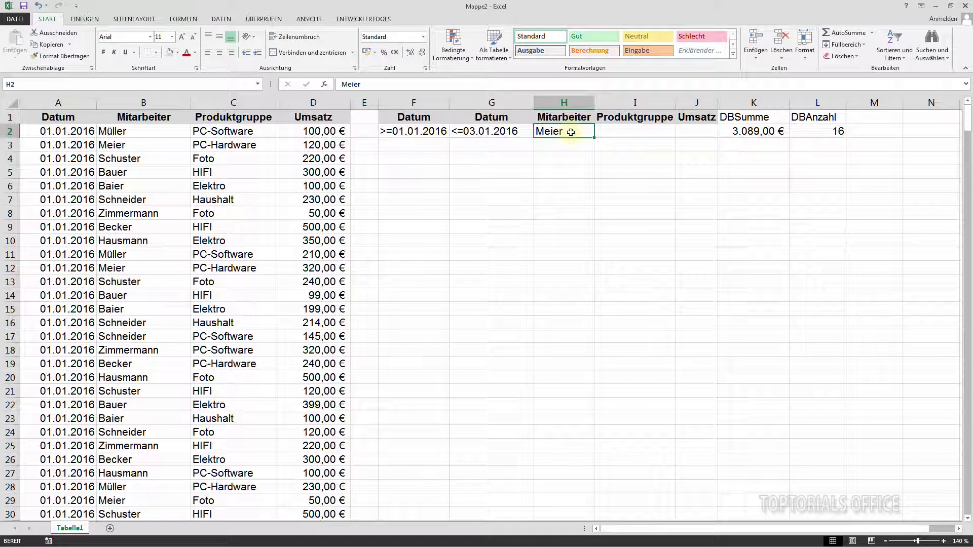
{"action": "type", "text": "Müller"}
{"action": "key", "text": "Return"}
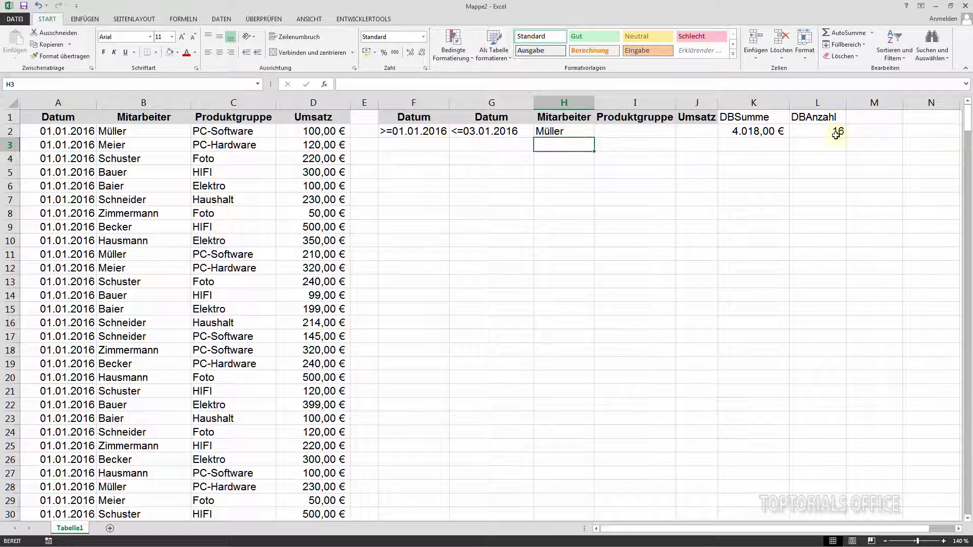
{"action": "left_click", "coordinate": [470, 132]}
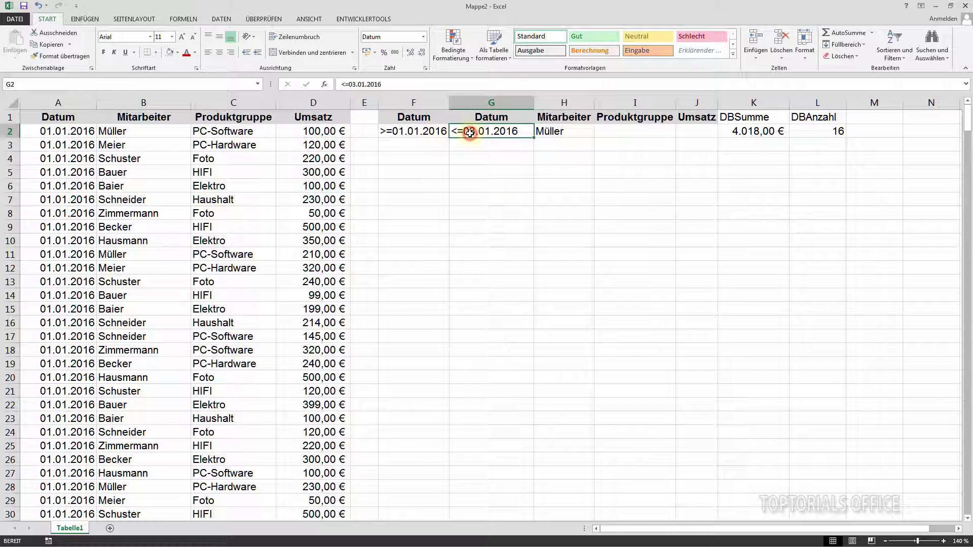
{"action": "key", "text": "Delete"}
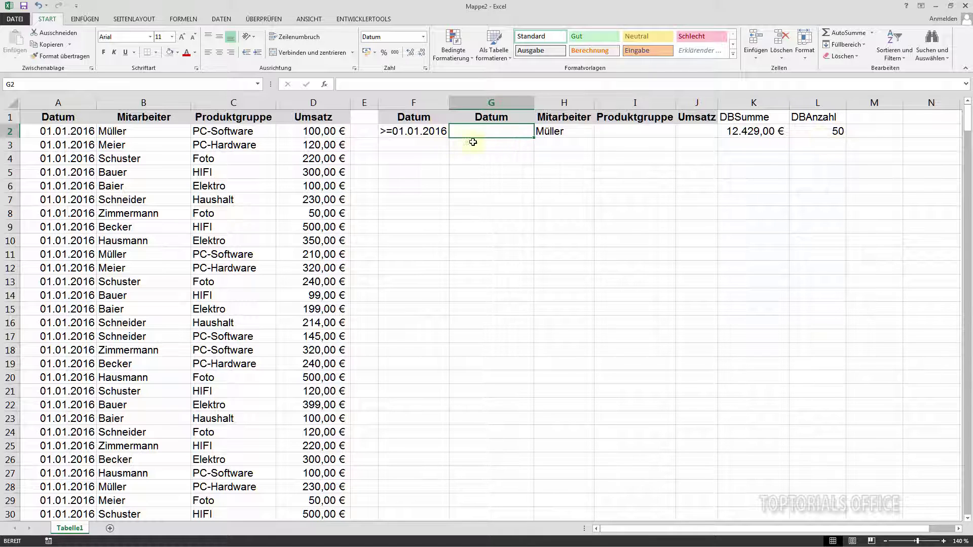
Remove >= so the F2 date criterion is exactly 01.01.2016, then widen column J.
{"action": "left_click", "coordinate": [413, 133]}
{"action": "double_click", "coordinate": [395, 133]}
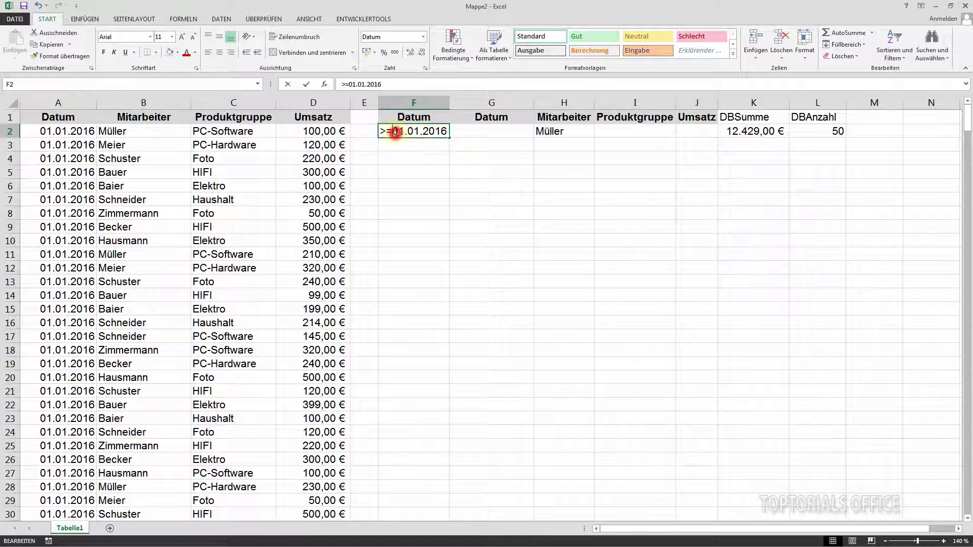
{"action": "left_click_drag", "start_coordinate": [395, 132], "coordinate": [379, 133]}
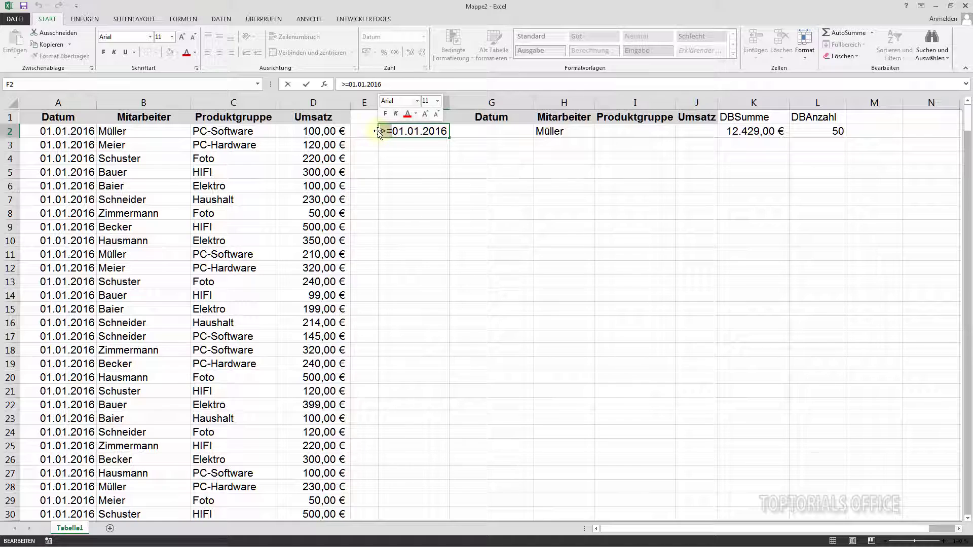
{"action": "key", "text": "BackSpace"}
{"action": "key", "text": "Return"}
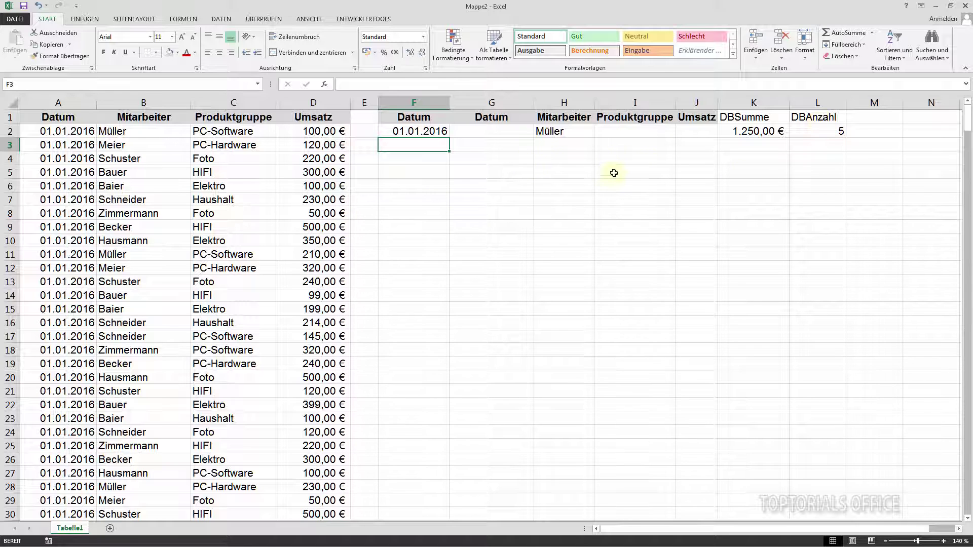
{"action": "left_click_drag", "start_coordinate": [718, 103], "coordinate": [728, 105]}
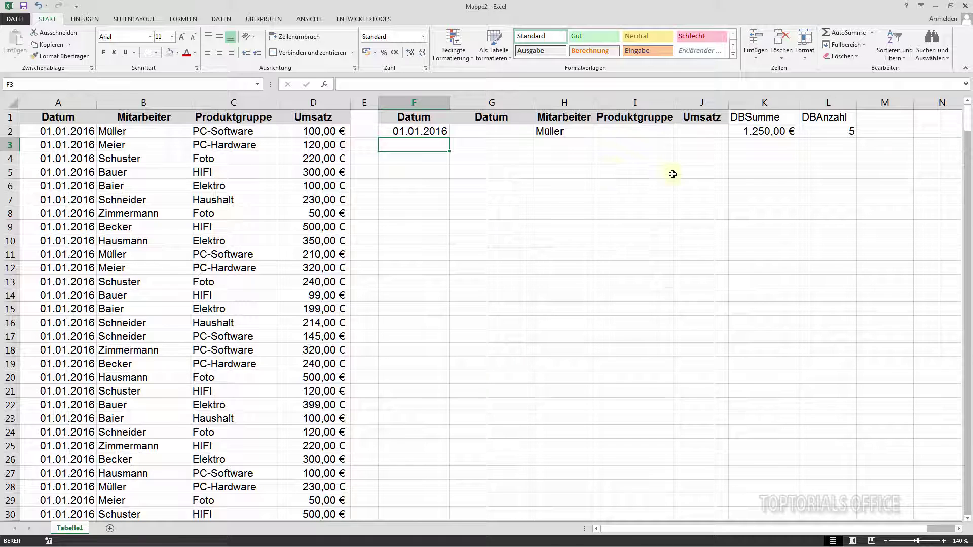
Try hifi and then HIFI as the Produktgruppe criterion in I2.
{"action": "left_click", "coordinate": [622, 130]}
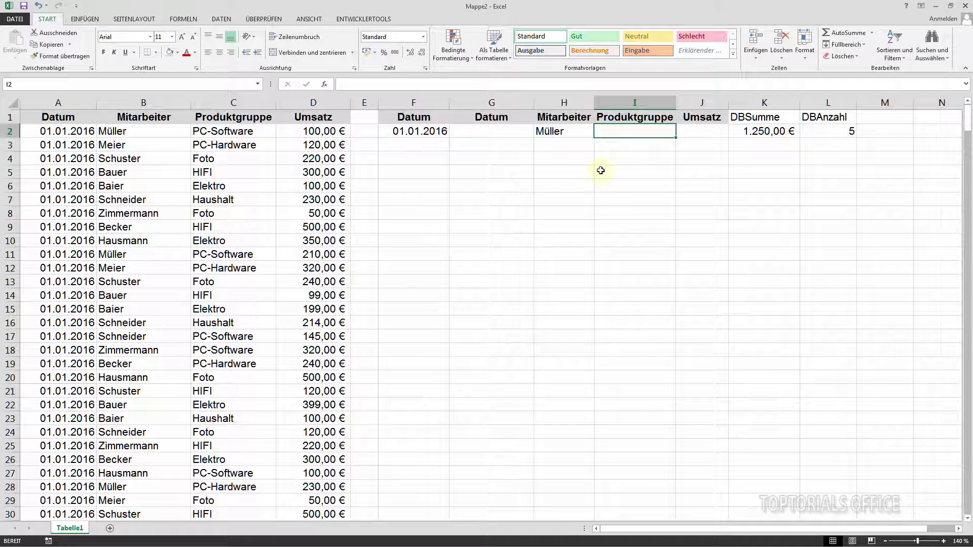
{"action": "type", "text": "hifi"}
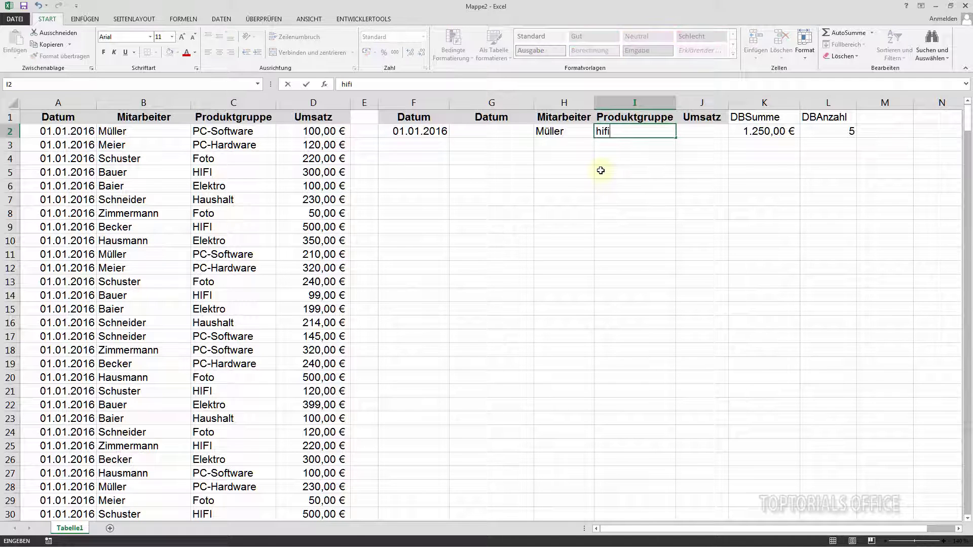
{"action": "key", "text": "Return"}
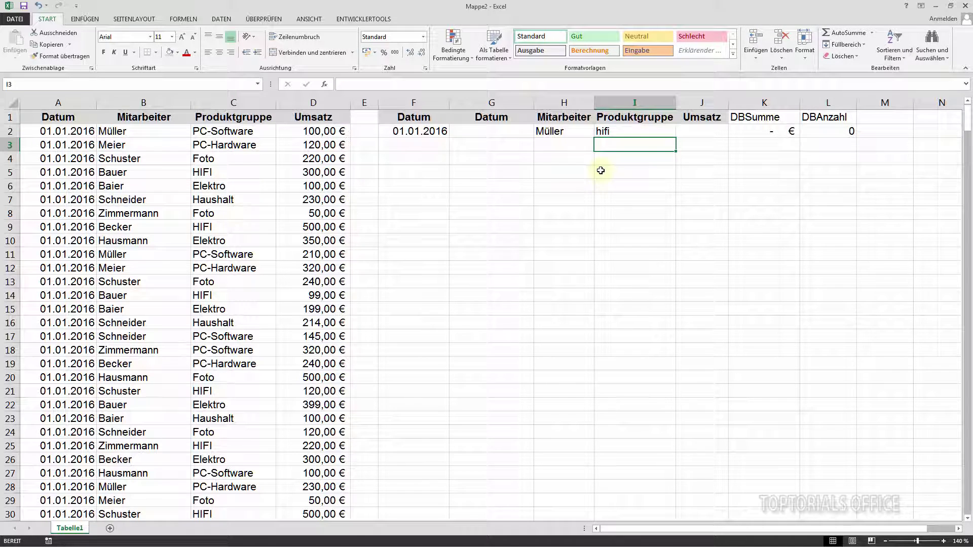
{"action": "key", "text": "Up"}
{"action": "type", "text": "HIFI"}
{"action": "key", "text": "Return"}
Replace the I2 criterion with FOTO and finally Foto, leaving both results at zero.
{"action": "key", "text": "Up"}
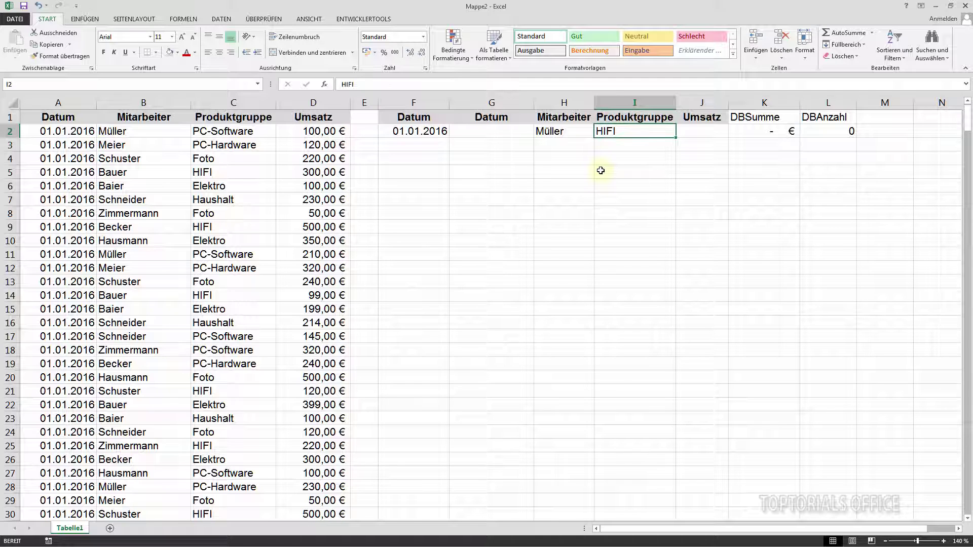
{"action": "type", "text": "FO"}
{"action": "key", "text": "BackSpace"}
{"action": "type", "text": "OTO"}
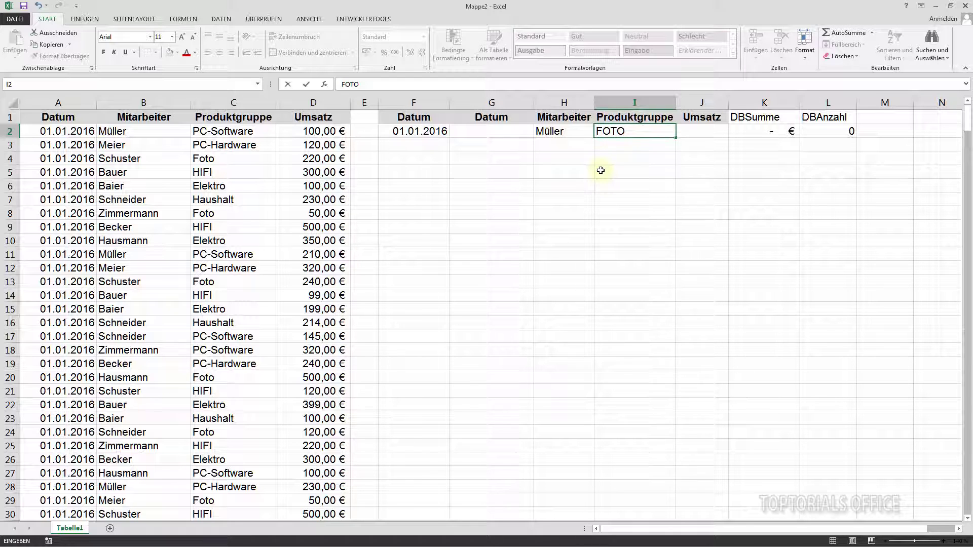
{"action": "key", "text": "Return"}
{"action": "key", "text": "Up"}
{"action": "type", "text": "Foto"}
{"action": "key", "text": "Return"}
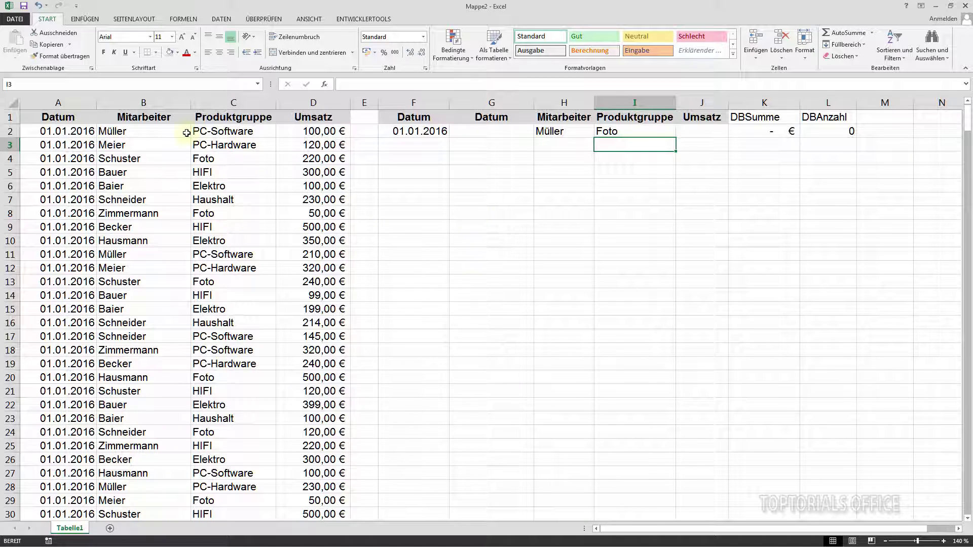
Enter PC-Software as the Produktgruppe criterion in I2, giving 310,00 € and a count of 2.
{"action": "left_click", "coordinate": [596, 131]}
{"action": "type", "text": "PC-Software"}
{"action": "key", "text": "Return"}
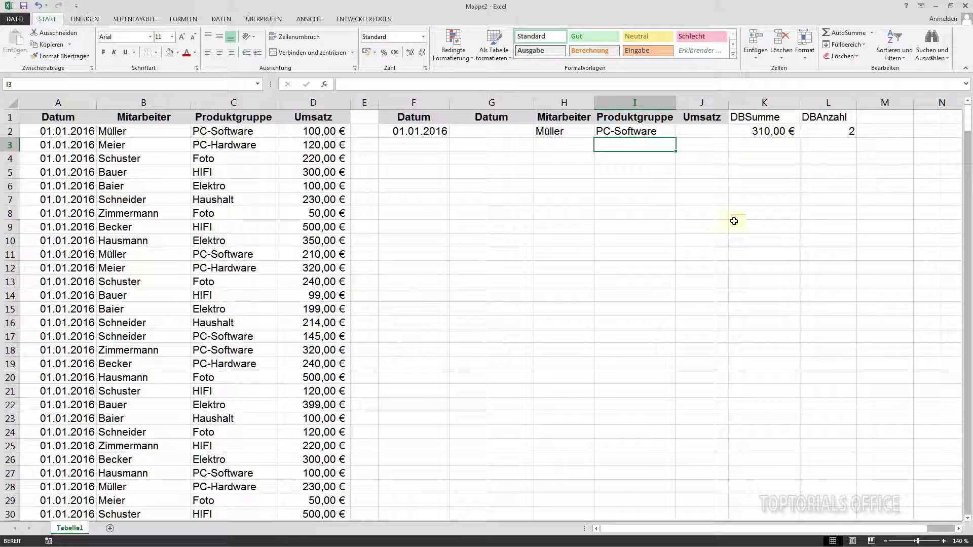
{"action": "left_click", "coordinate": [836, 159]}
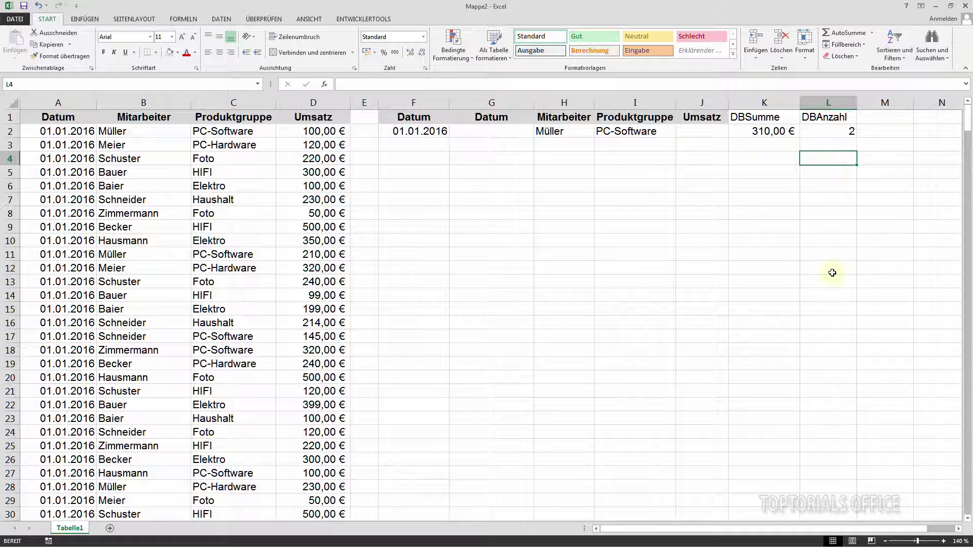